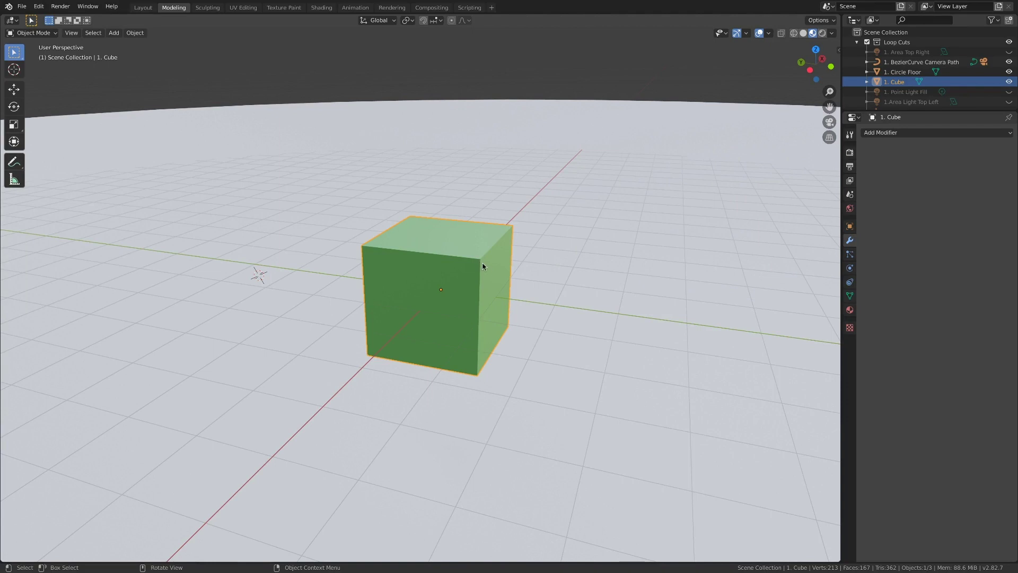
# Step: Zoom the viewport in on the green cube
pyautogui.scroll(3, 483, 266)
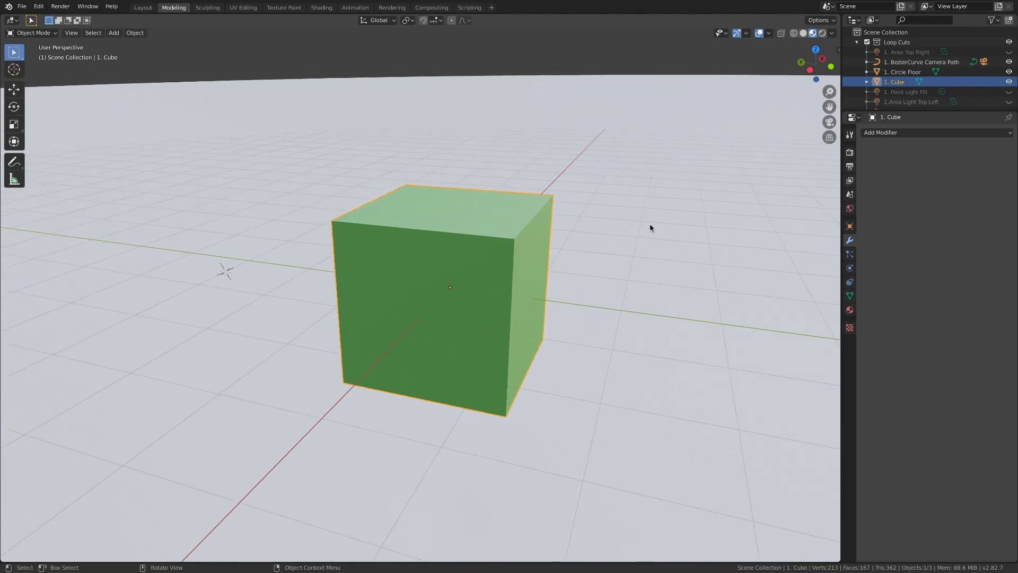
# Step: Add a Subdivision Surface modifier to the green cube and enter Edit Mode
pyautogui.click(879, 133)
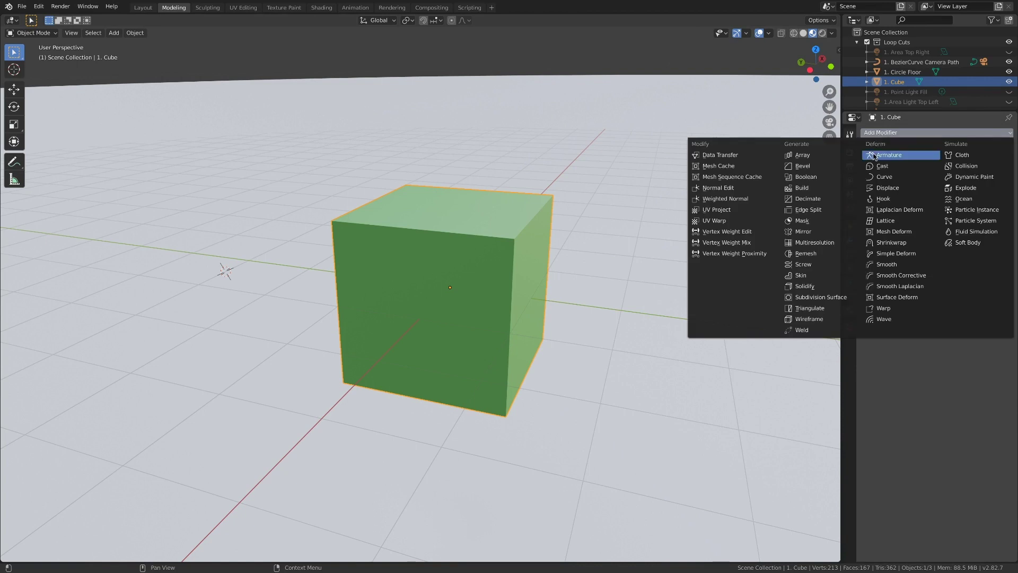
pyautogui.click(813, 299)
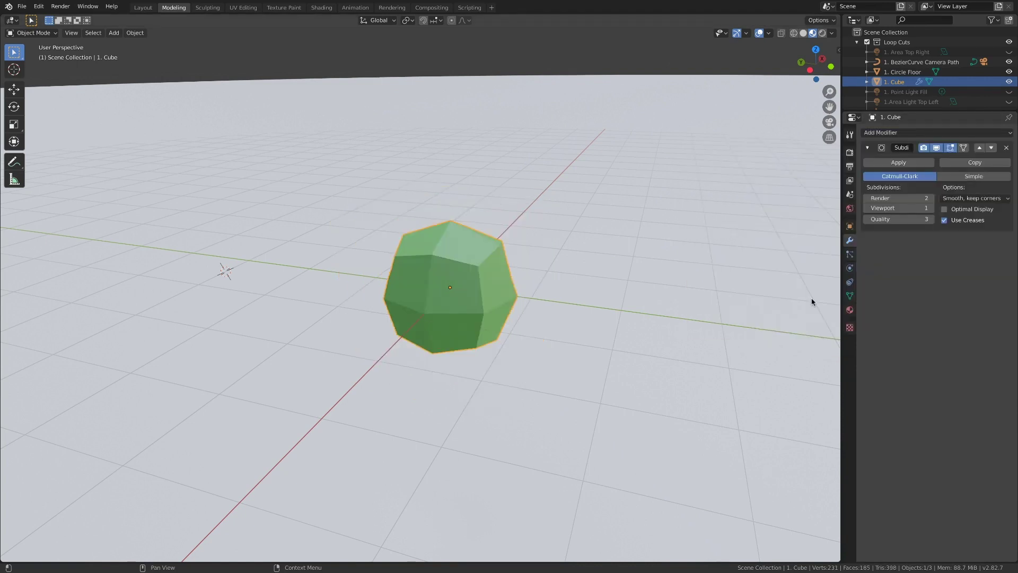
pyautogui.press('Tab')
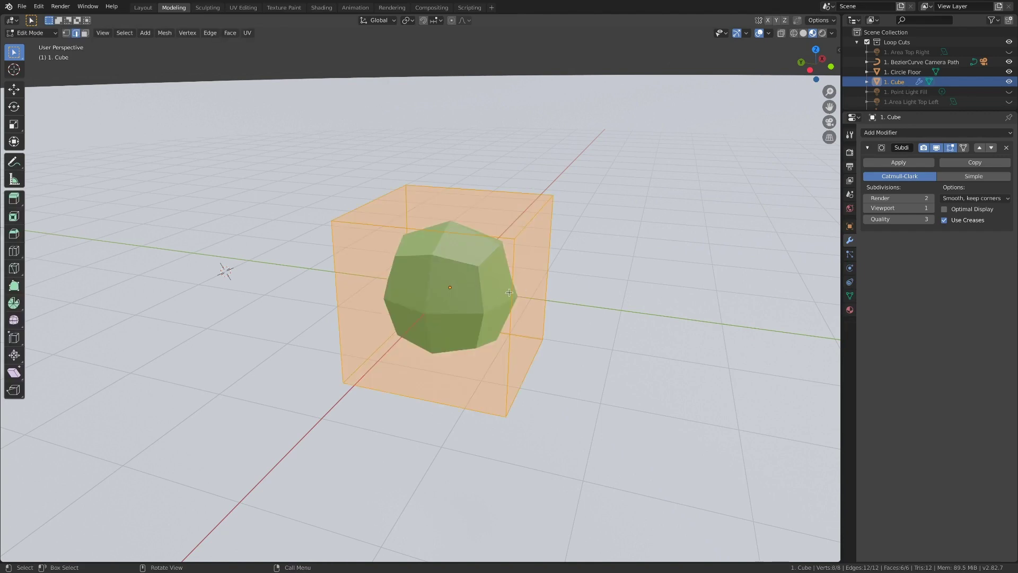
pyautogui.moveTo(509, 292); pyautogui.dragTo(483, 278, button='middle')
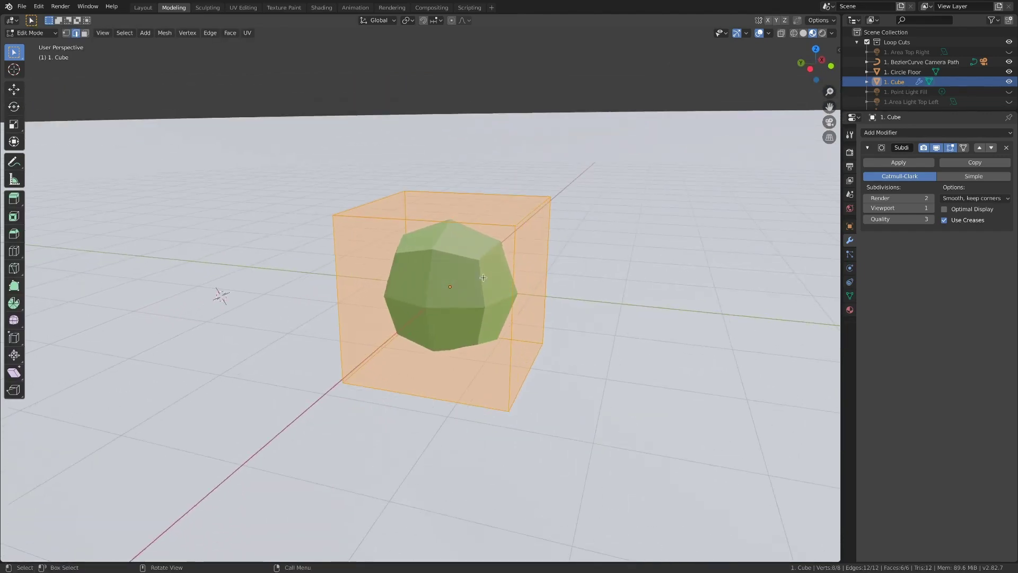
pyautogui.moveTo(509, 240); pyautogui.dragTo(476, 237, button='middle')
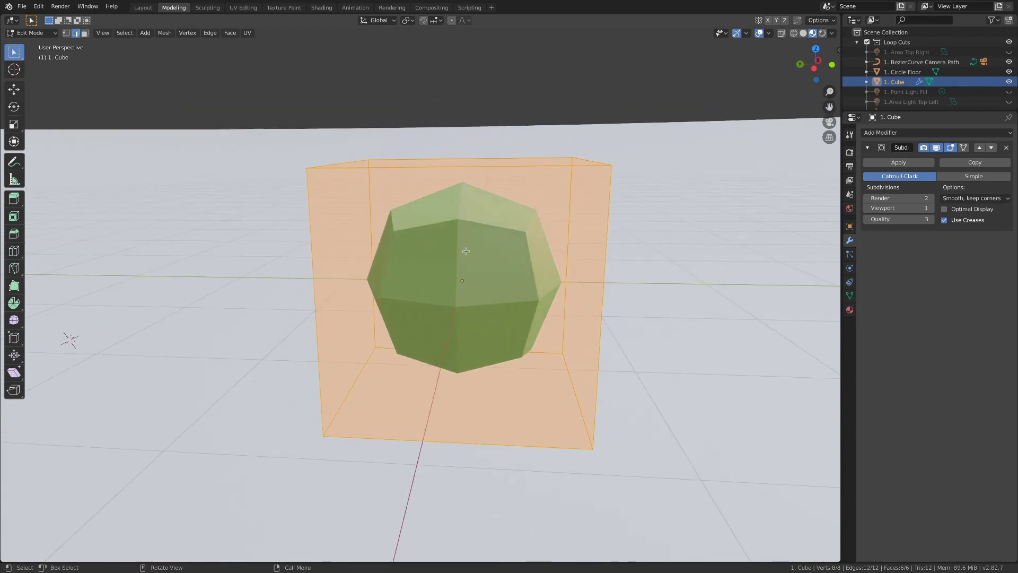
# Step: Try viewport subdivision levels 2 and 3, then set it back to 1
pyautogui.click(931, 208)
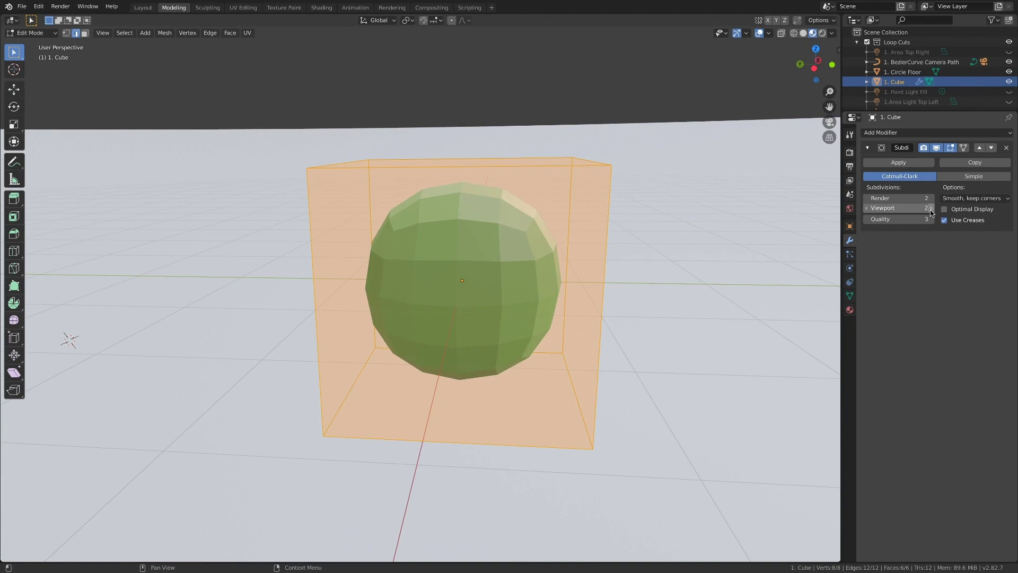
pyautogui.click(931, 208)
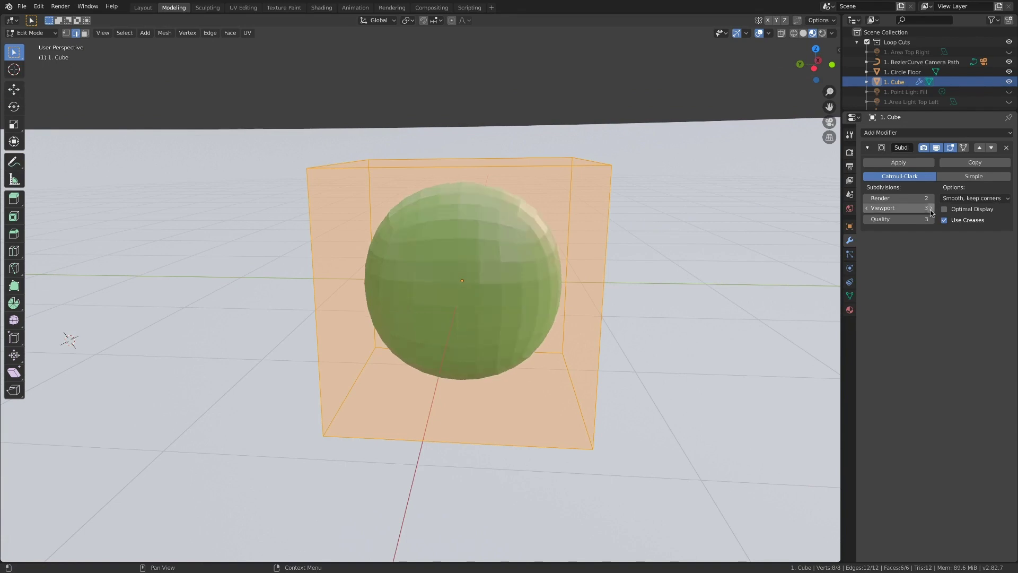
pyautogui.click(867, 210)
pyautogui.click(868, 209)
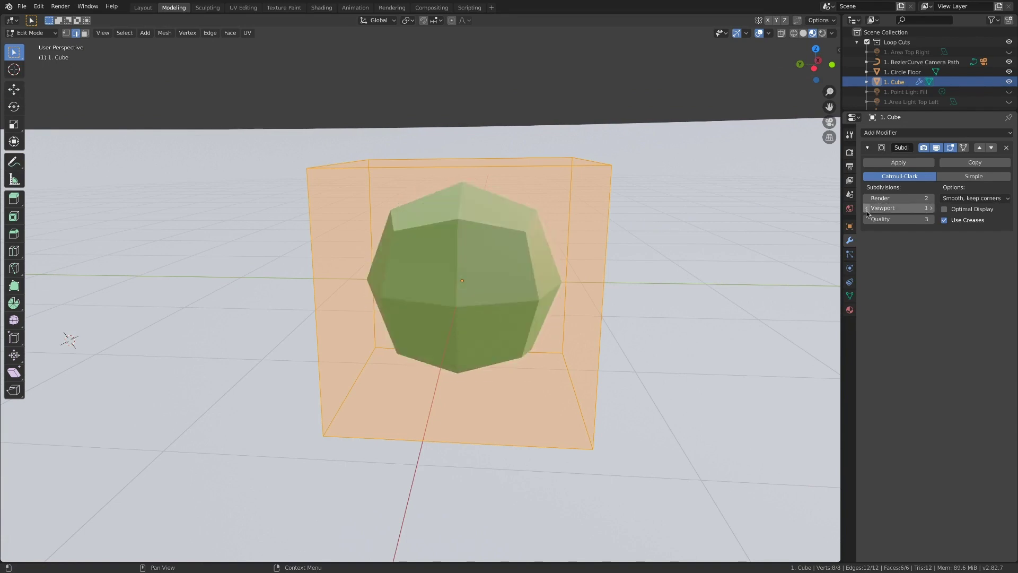
# Step: Turn the modifier's edit-mode display off, then back on
pyautogui.moveTo(615, 214); pyautogui.dragTo(573, 265, button='middle')
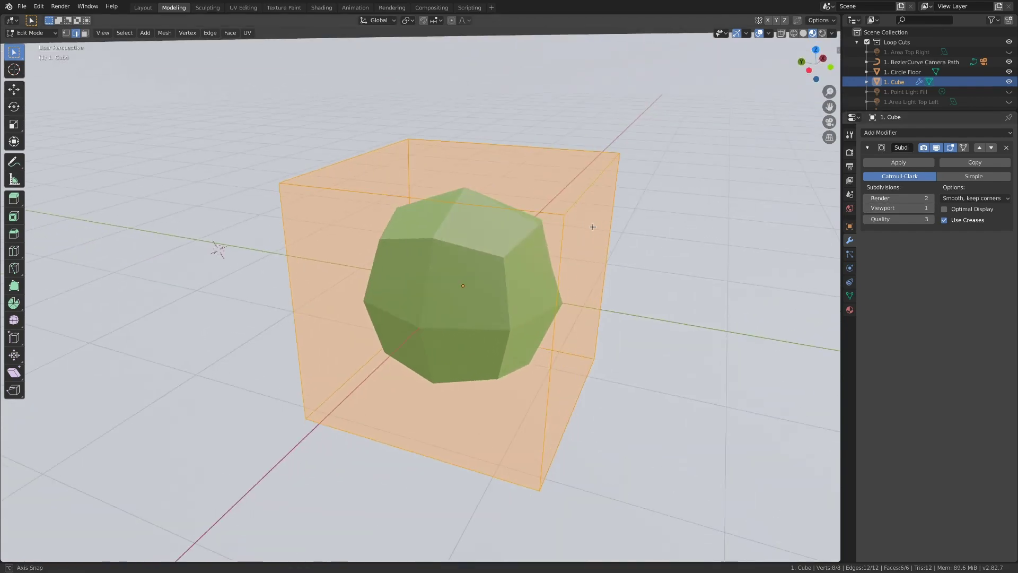
pyautogui.click(937, 148)
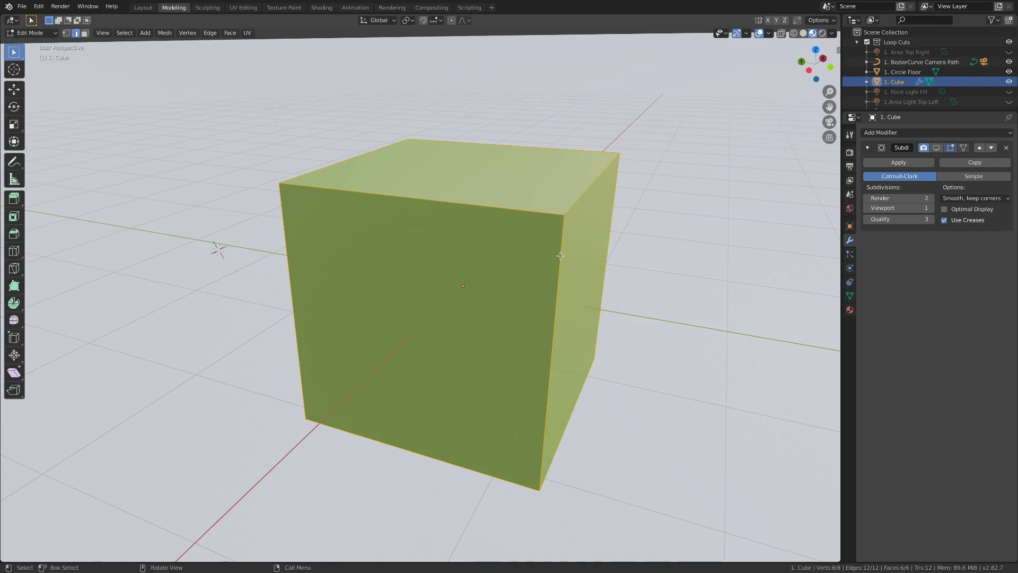
pyautogui.moveTo(560, 256); pyautogui.dragTo(564, 253, button='middle')
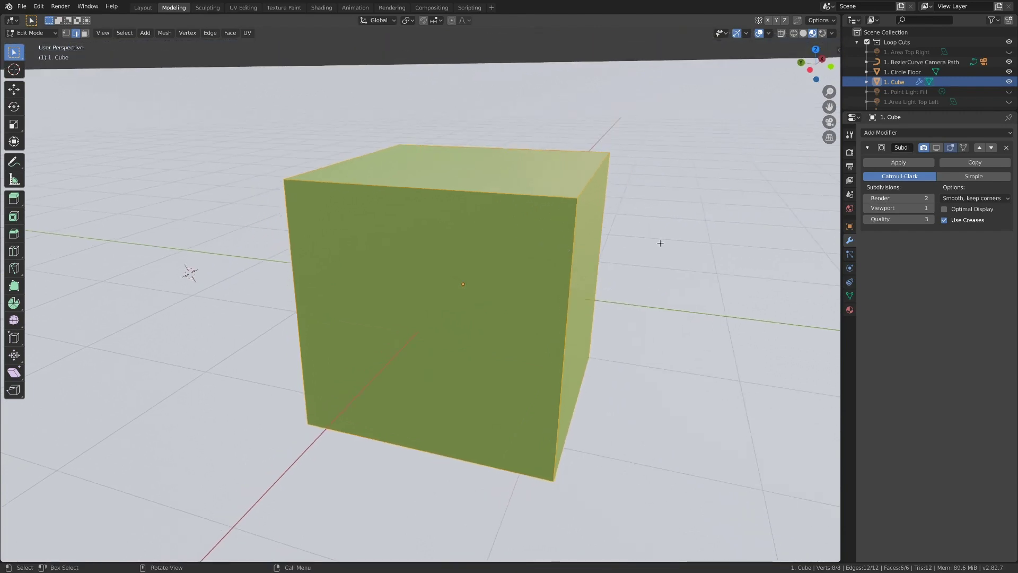
pyautogui.click(937, 148)
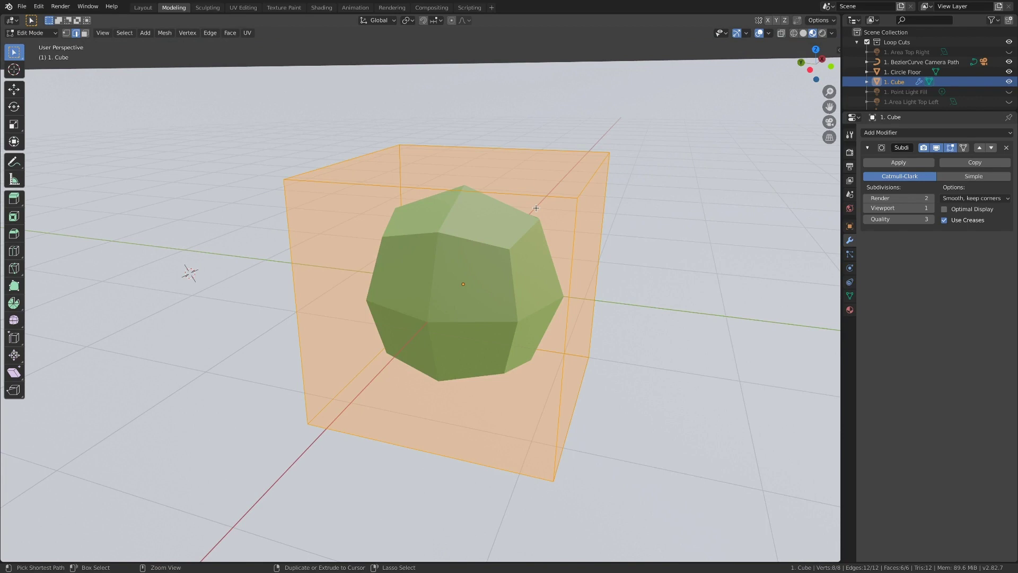
# Step: Add vertical loop cuts slid close to the cube's left and right edges
pyautogui.hotkey('ctrl', 'r')
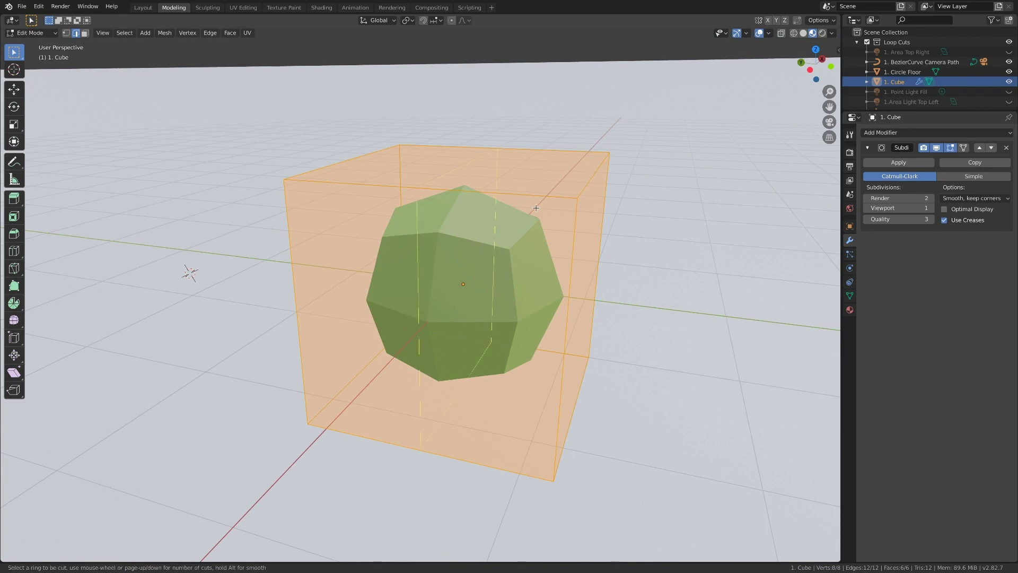
pyautogui.click(502, 194)
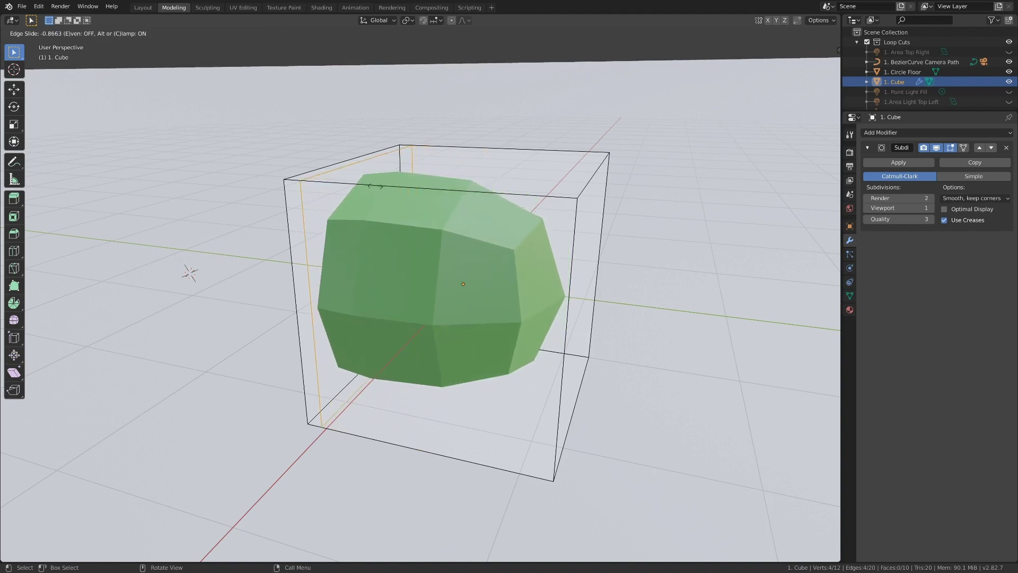
pyautogui.click(375, 186)
pyautogui.hotkey('ctrl', 'r')
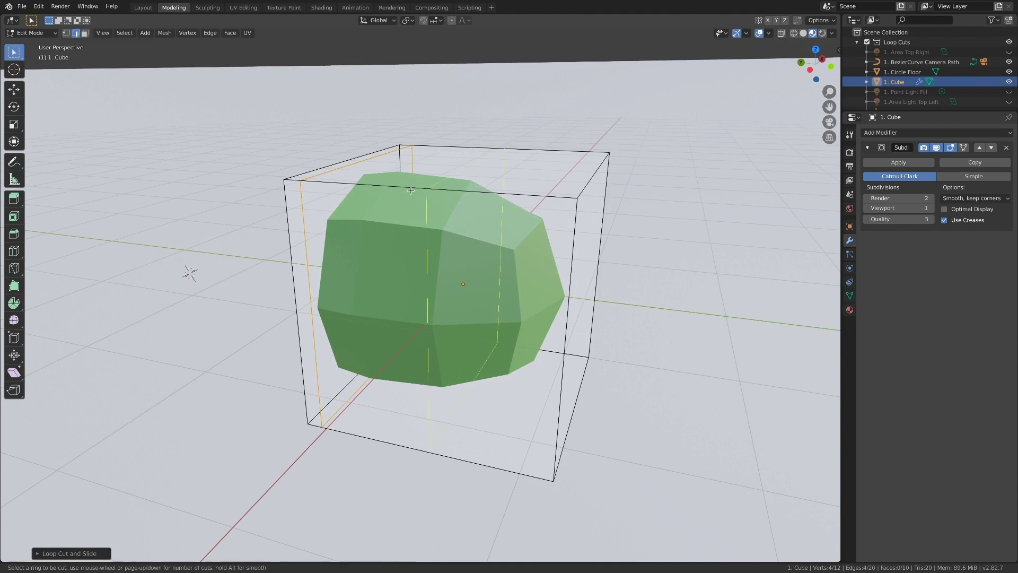
pyautogui.click(411, 190)
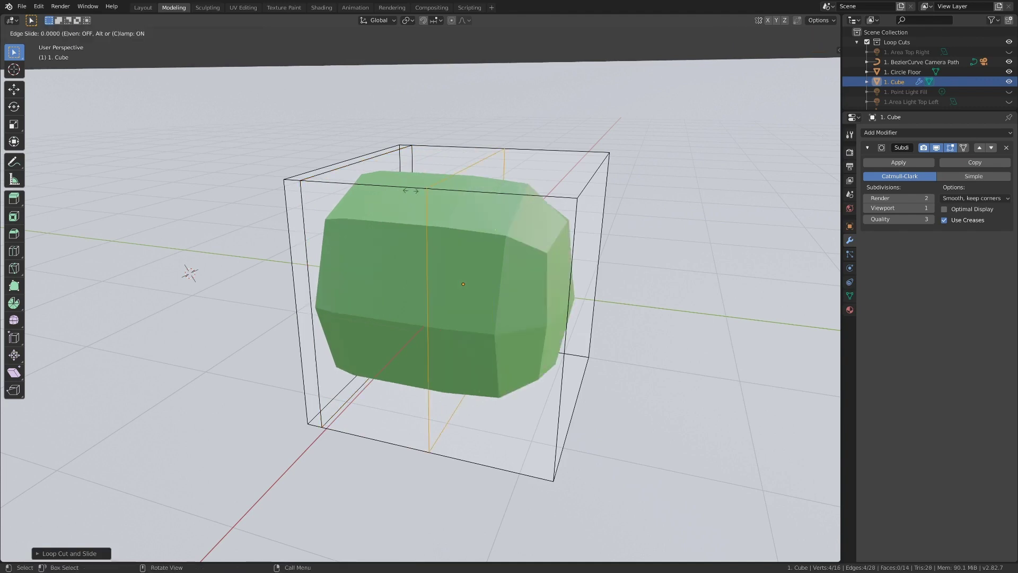
pyautogui.click(537, 200)
# Step: Add horizontal loop cuts slid close to the cube's top and bottom edges
pyautogui.hotkey('ctrl', 'r')
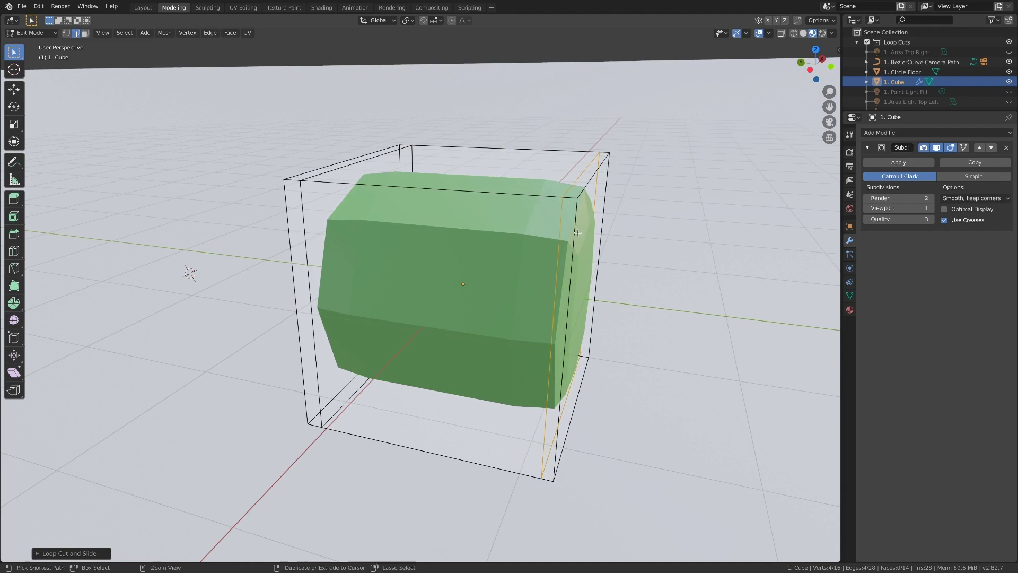
pyautogui.click(577, 232)
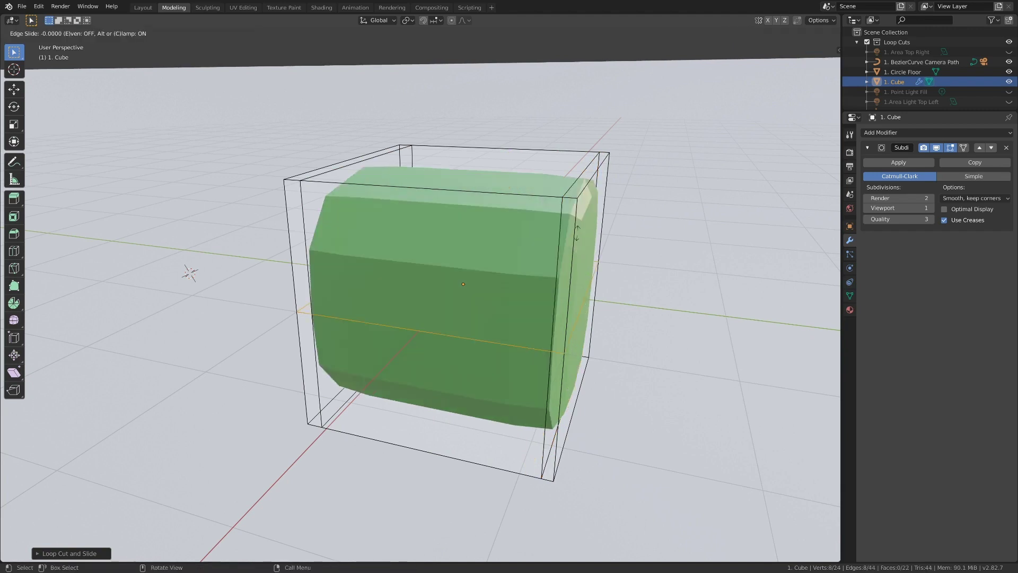
pyautogui.click(566, 102)
pyautogui.hotkey('ctrl', 'r')
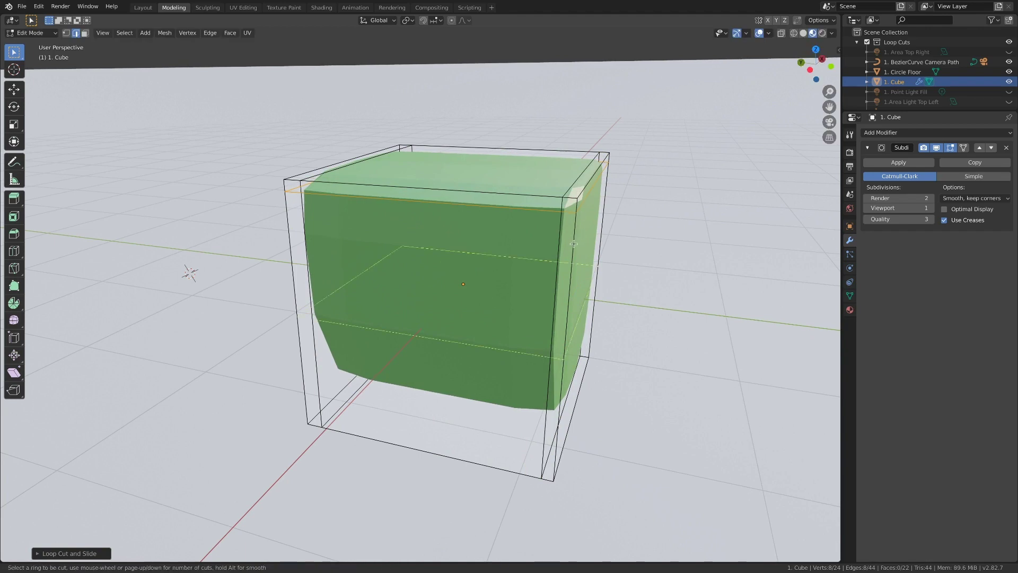
pyautogui.click(574, 244)
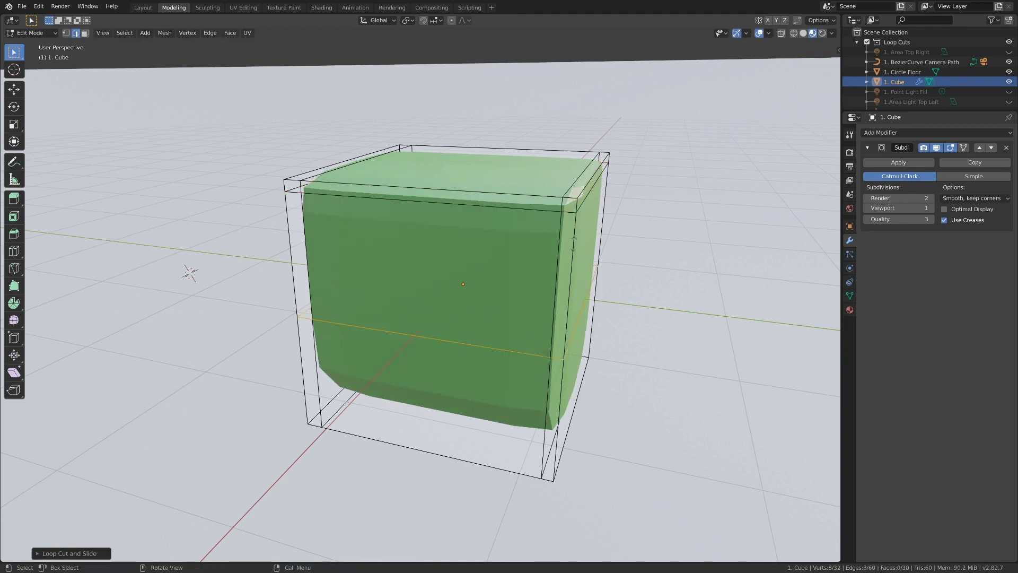
pyautogui.click(598, 359)
pyautogui.moveTo(597, 359); pyautogui.dragTo(470, 241, button='middle')
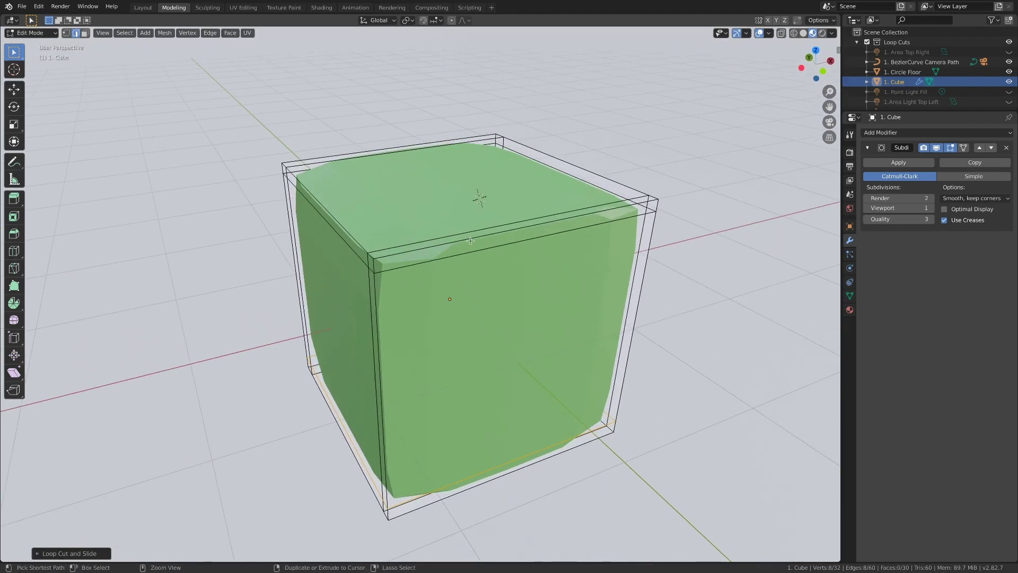
# Step: Add two more loop cuts on the remaining sides, pushed close to the edges
pyautogui.hotkey('ctrl', 'r')
pyautogui.click(479, 238)
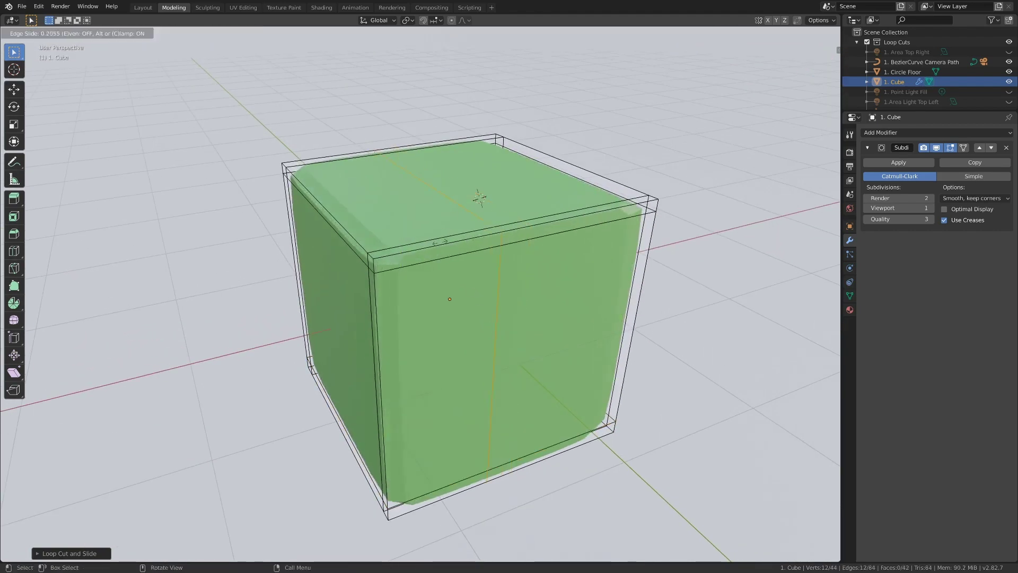
pyautogui.moveTo(347, 253); pyautogui.dragTo(345, 254)
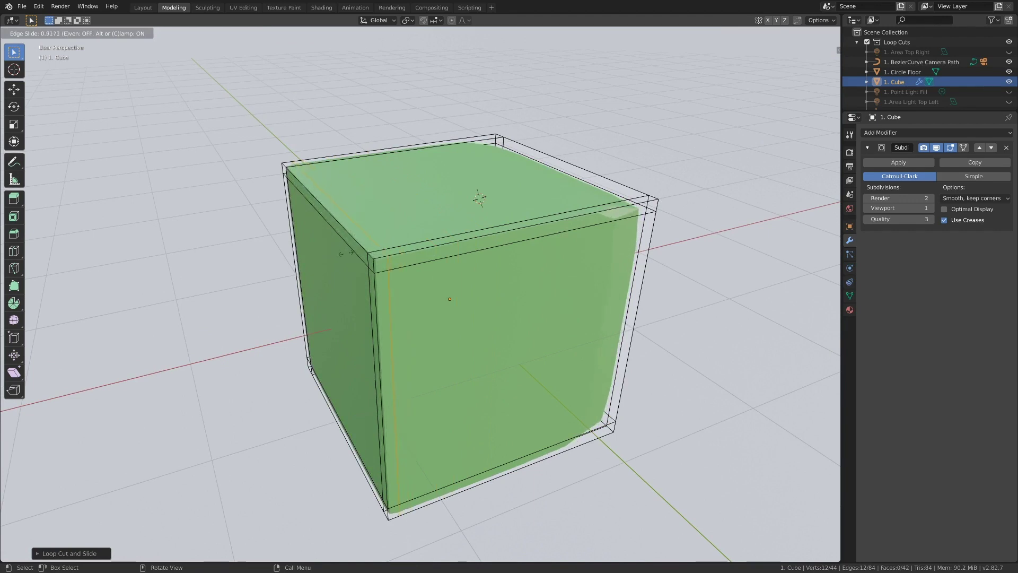
pyautogui.click(345, 253)
pyautogui.hotkey('ctrl', 'r')
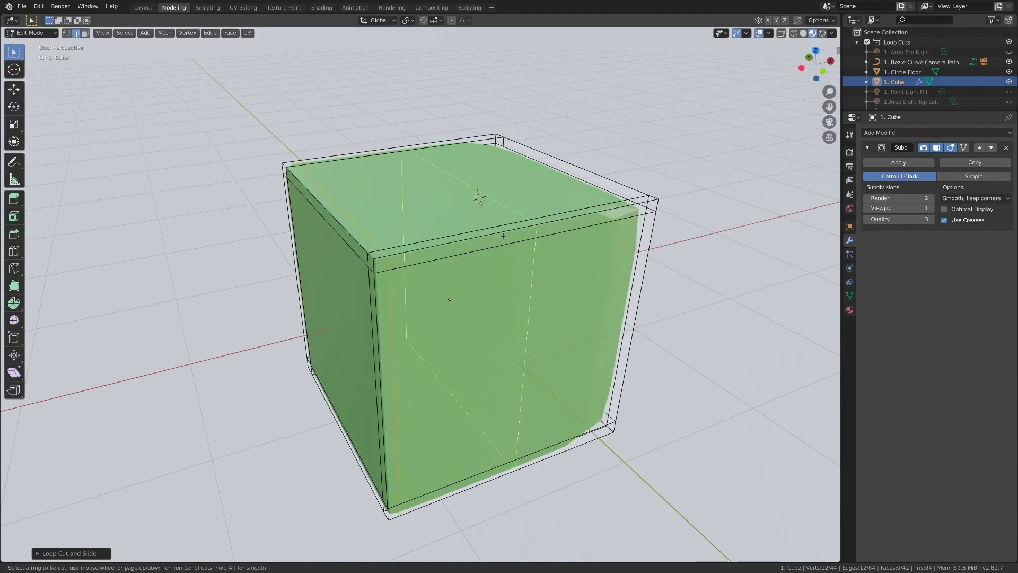
pyautogui.click(503, 236)
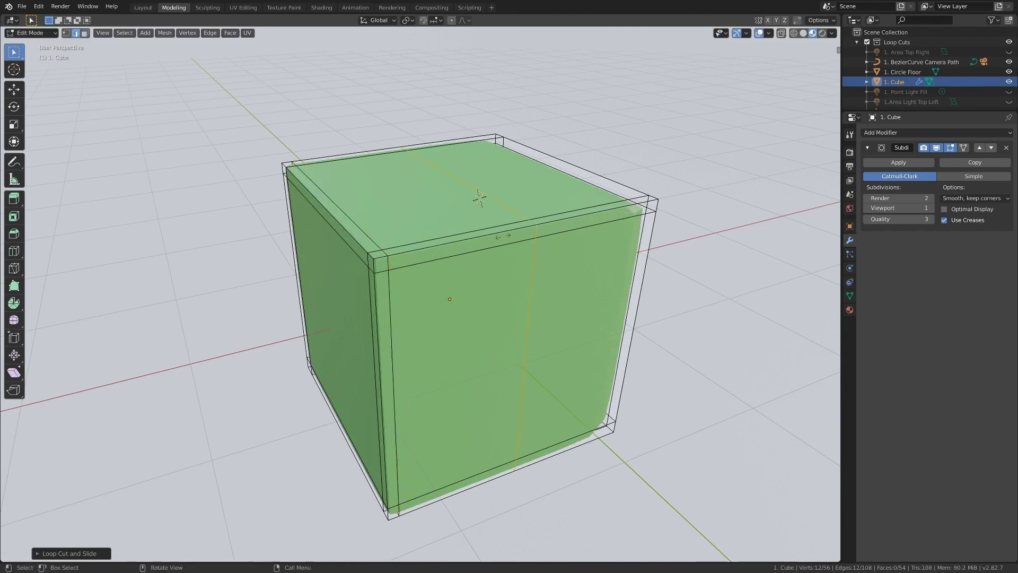
pyautogui.moveTo(605, 219); pyautogui.dragTo(620, 215)
pyautogui.click(621, 215)
pyautogui.moveTo(621, 215); pyautogui.dragTo(550, 222, button='middle')
# Step: Return to Object Mode and raise viewport subdivisions to 3
pyautogui.press('Tab')
pyautogui.scroll(2, 605, 226)
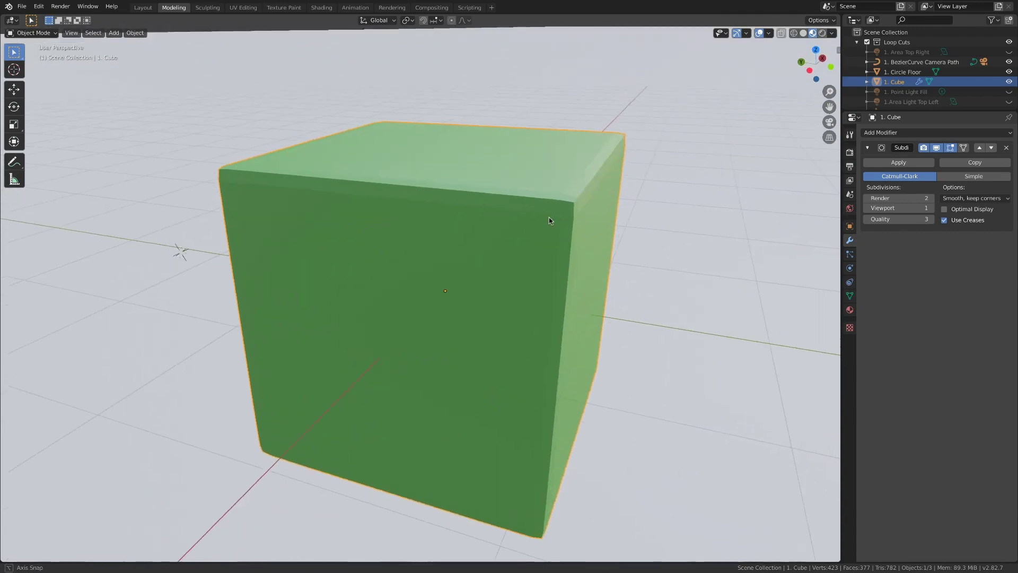
pyautogui.click(930, 208)
pyautogui.click(930, 208)
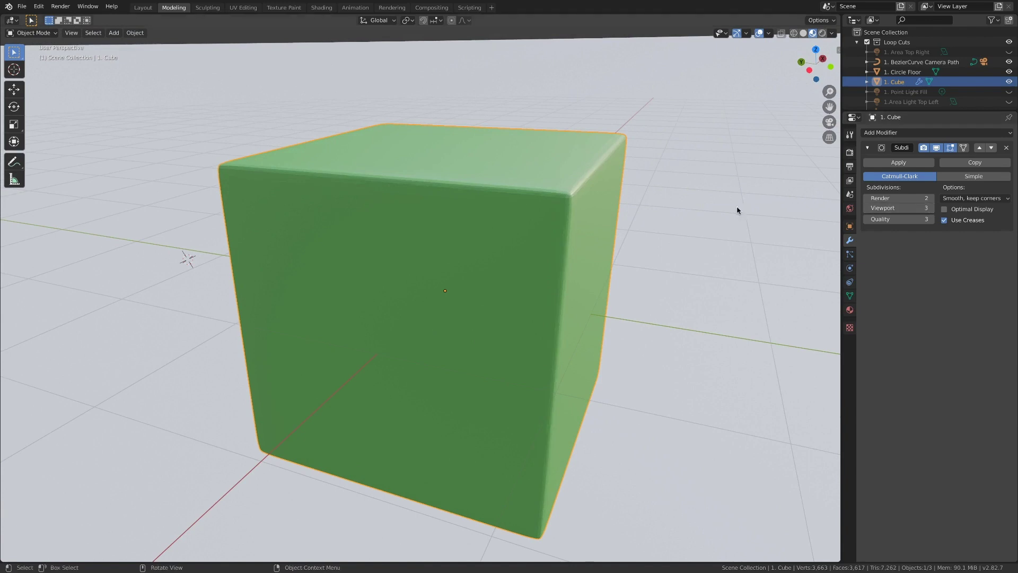
pyautogui.scroll(2, 635, 212)
pyautogui.moveTo(634, 211); pyautogui.dragTo(571, 209, button='middle')
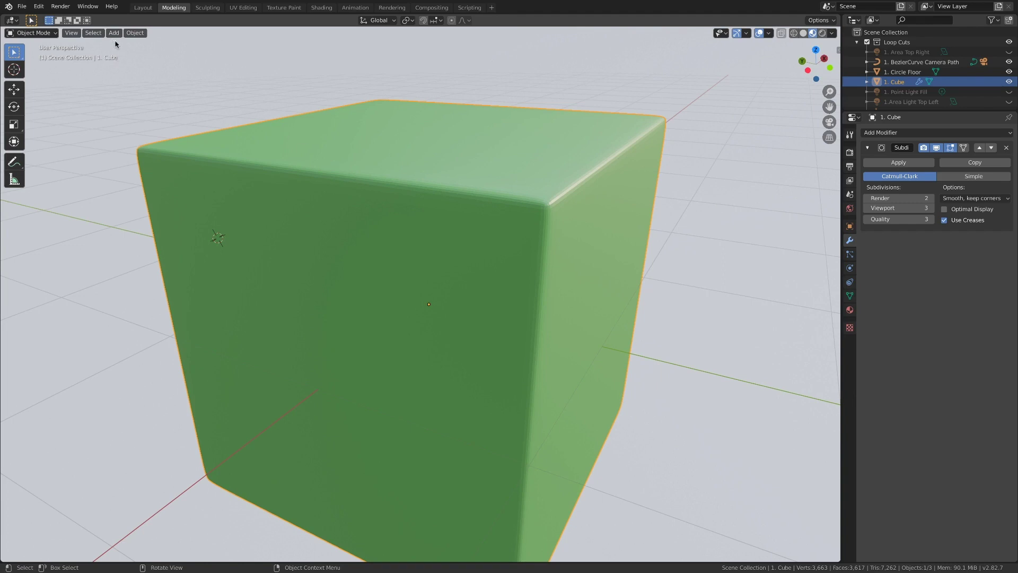
# Step: In Edit Mode, apply Mesh > Shading > Smooth Faces and inspect the corners
pyautogui.press('Tab')
pyautogui.click(164, 33)
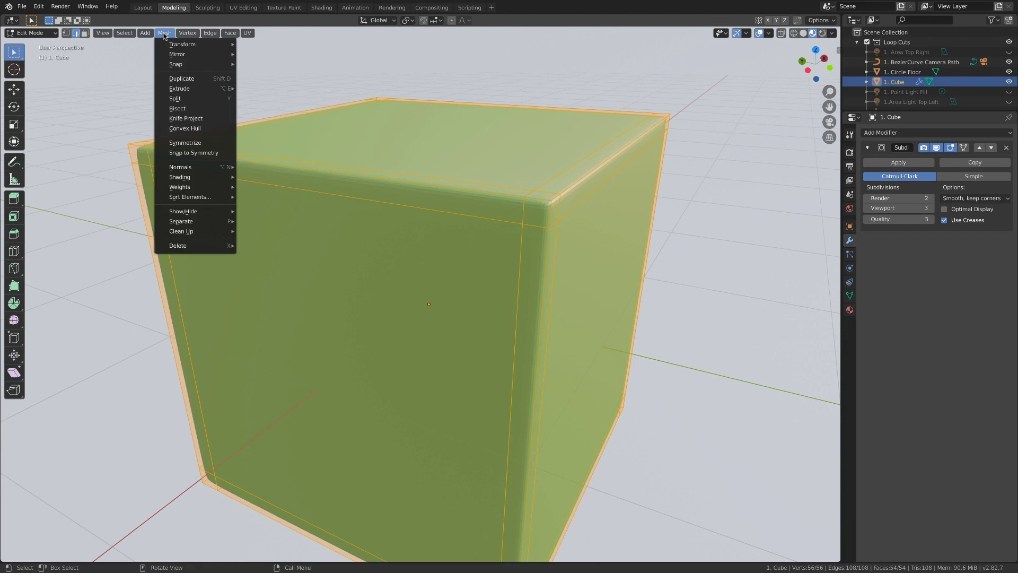
pyautogui.moveTo(206, 172)
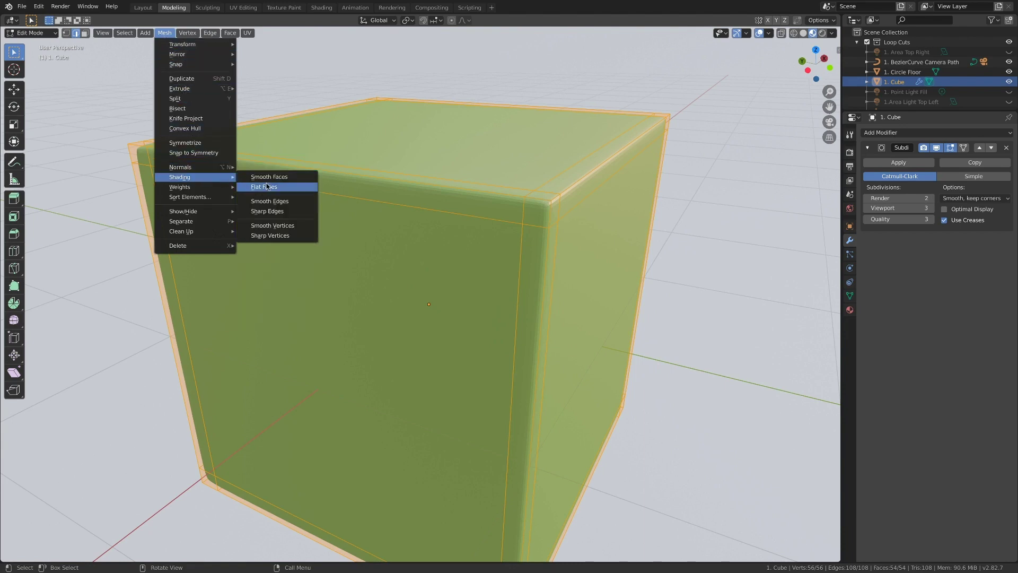
pyautogui.click(268, 178)
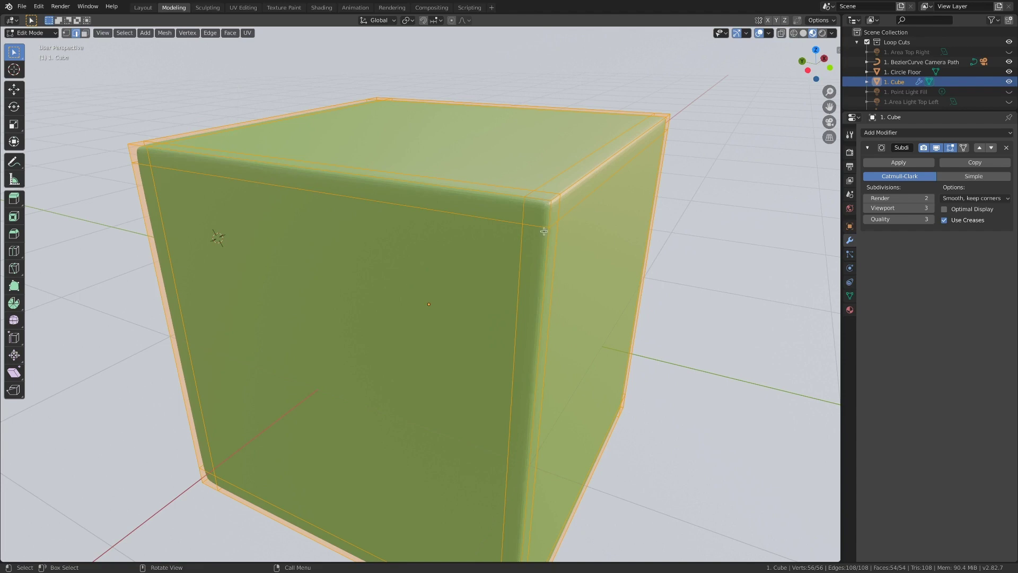
pyautogui.scroll(5, 544, 232)
pyautogui.scroll(-3, 545, 225)
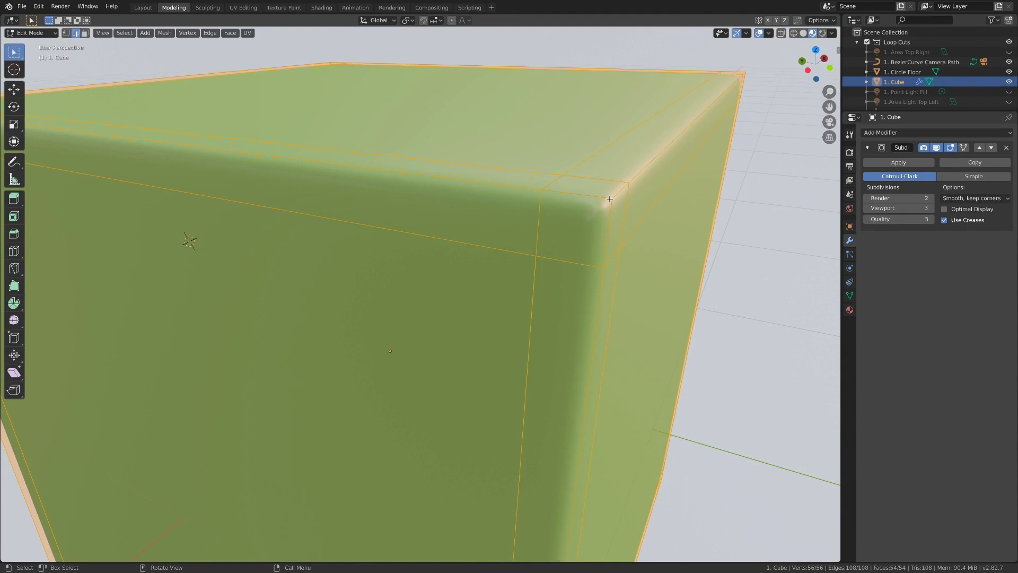
pyautogui.scroll(-8, 610, 199)
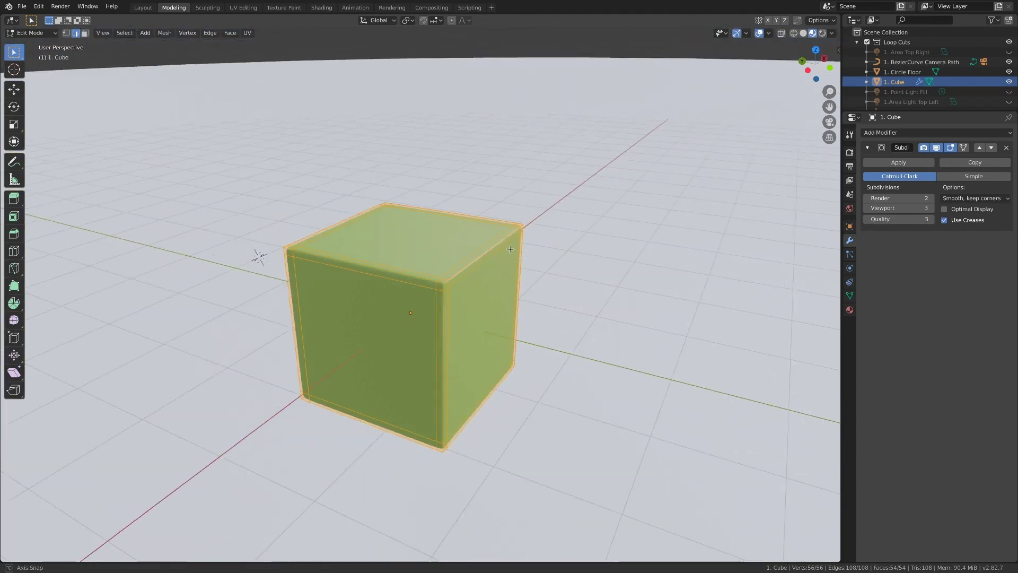
pyautogui.scroll(3, 413, 279)
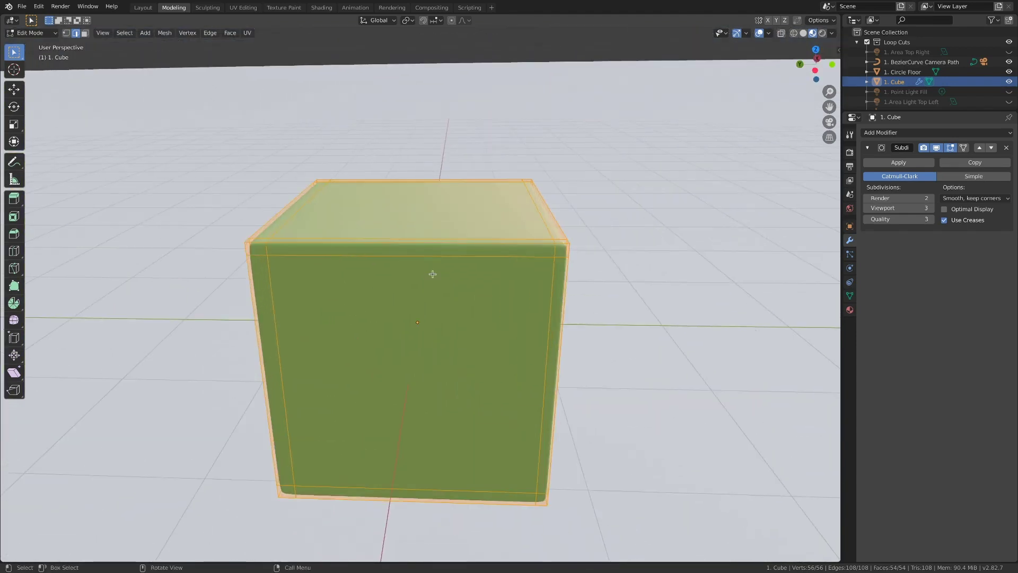
pyautogui.moveTo(413, 279); pyautogui.dragTo(397, 263, button='middle')
pyautogui.scroll(3, 414, 267)
pyautogui.scroll(2, 414, 267)
pyautogui.scroll(-4, 446, 271)
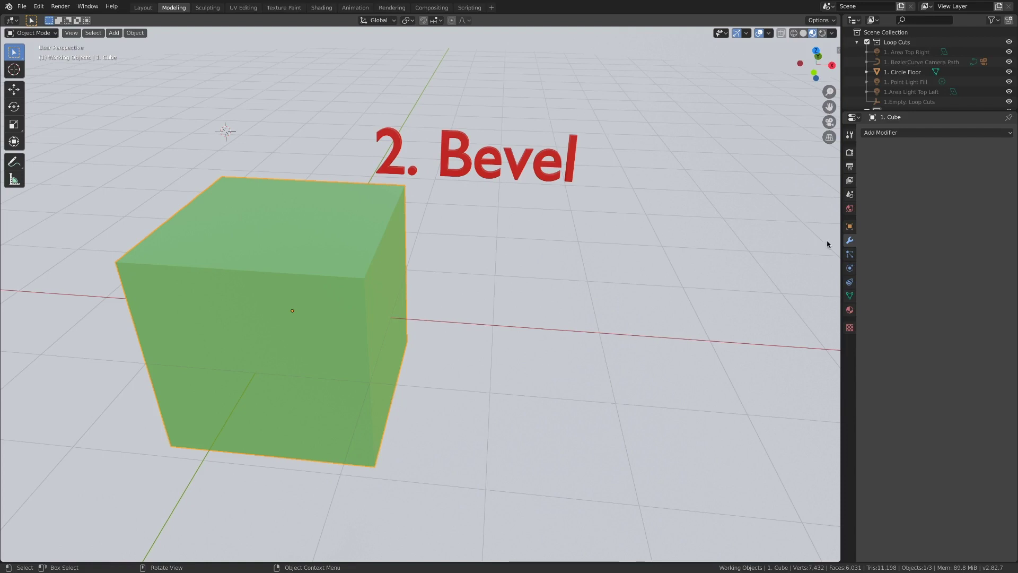
# Step: Add a Subdivision Surface modifier to the cube and enter Edit Mode
pyautogui.click(890, 133)
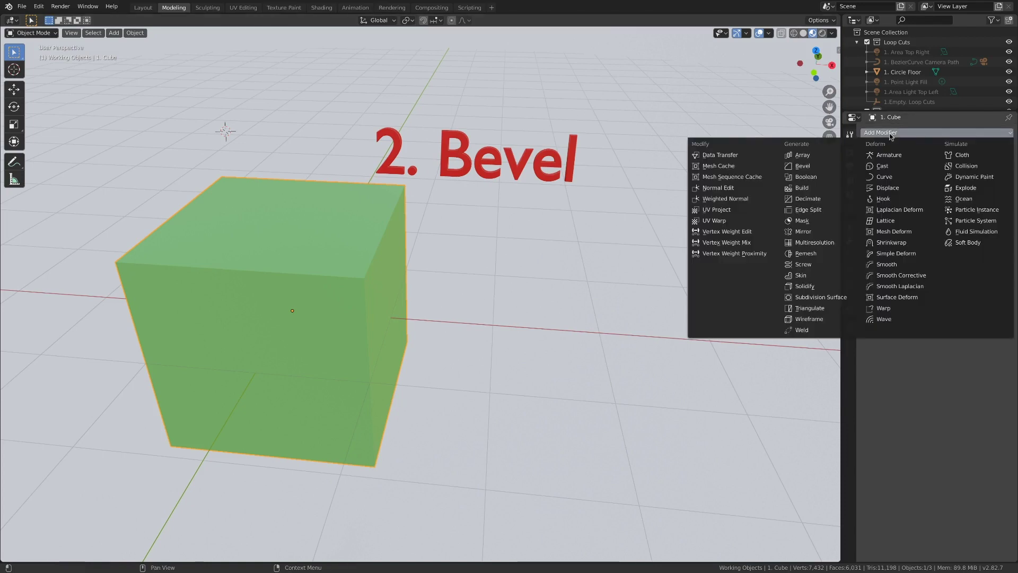
pyautogui.click(816, 303)
pyautogui.press('Tab')
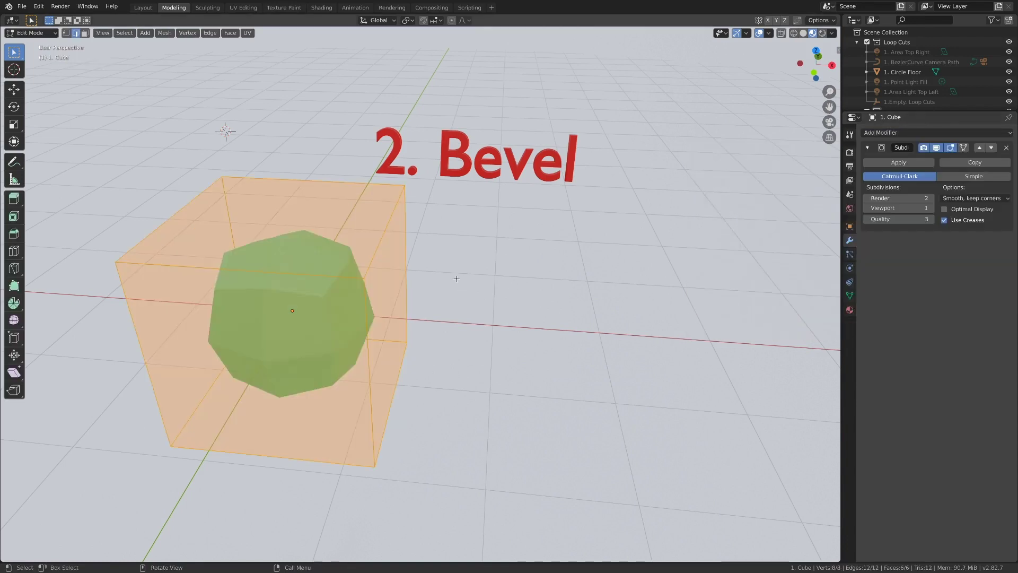
pyautogui.moveTo(405, 295); pyautogui.dragTo(409, 290, button='middle')
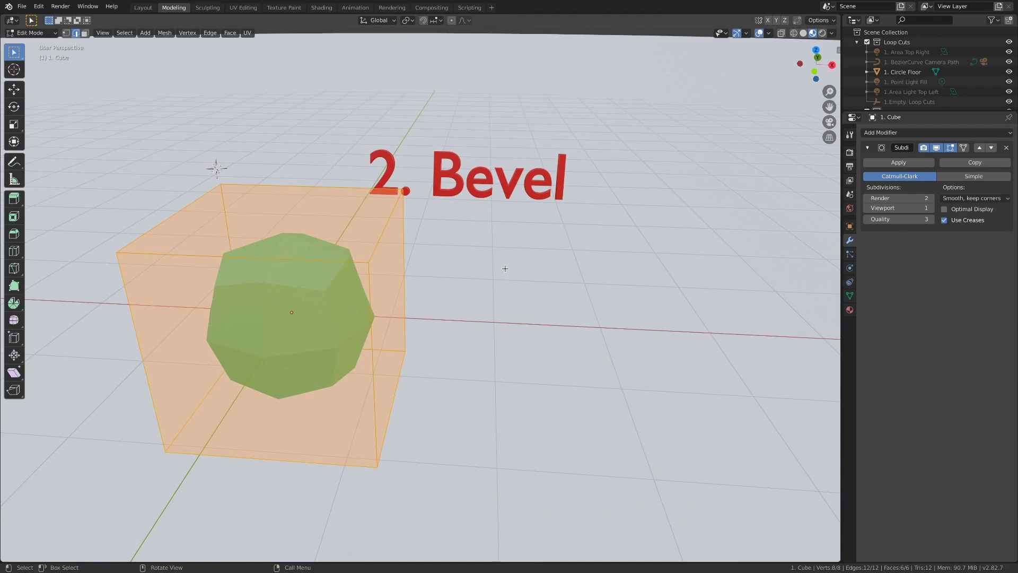
# Step: Bevel the cube's edges with Ctrl+B
pyautogui.press('ctrl')
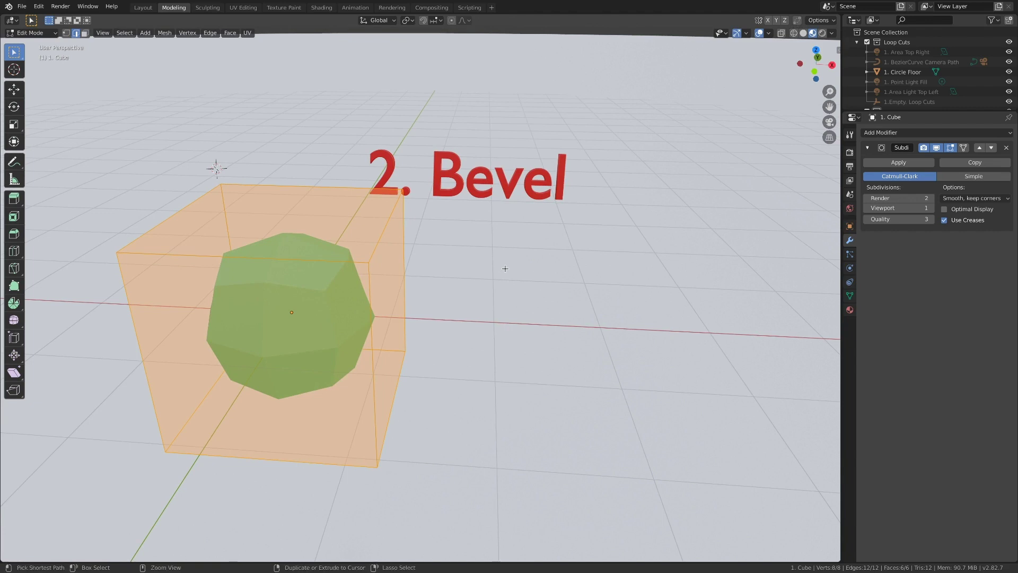
pyautogui.hotkey('ctrl', 'b')
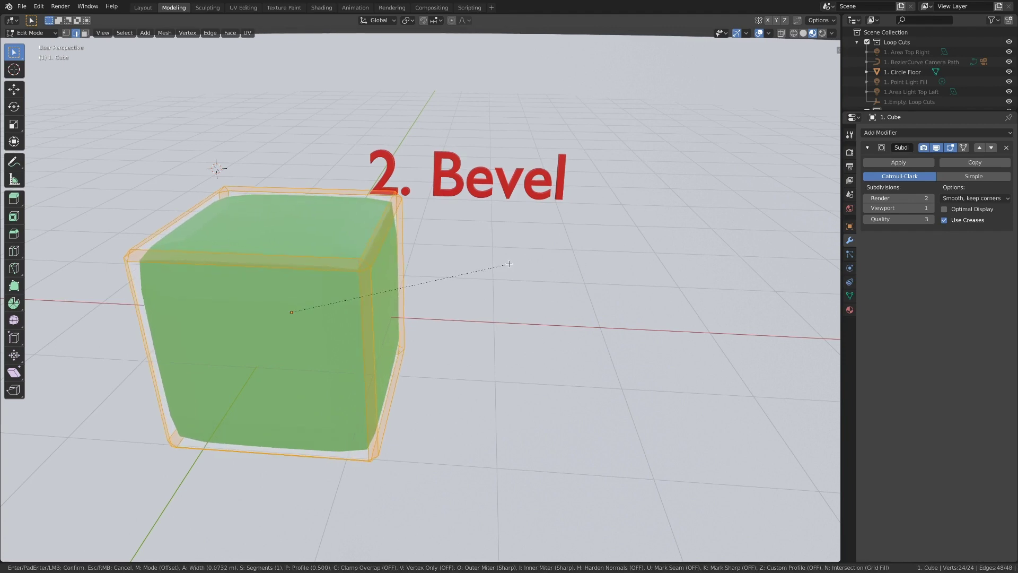
pyautogui.click(509, 264)
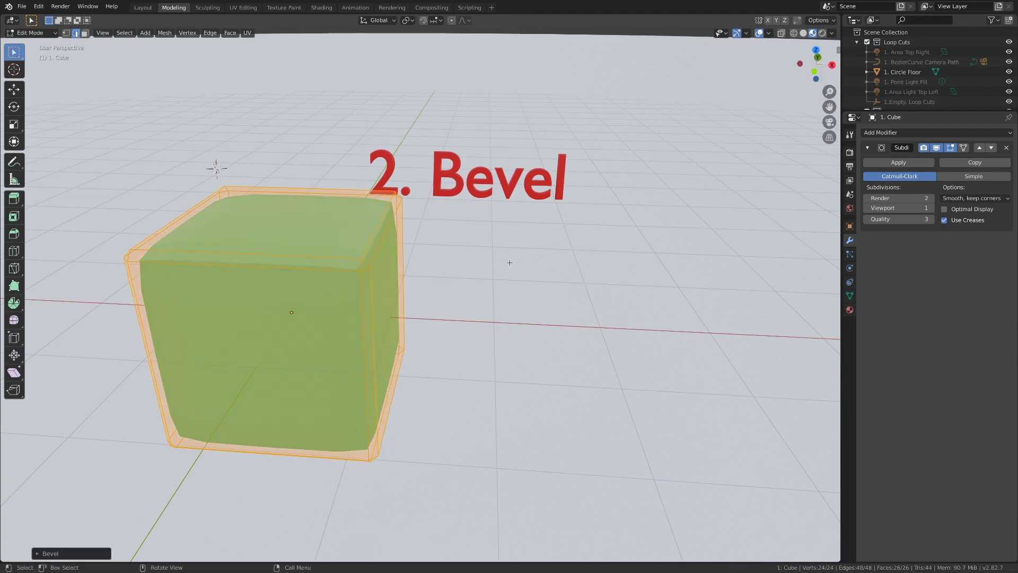
# Step: Leave Edit Mode and undo the Subdivision Surface modifier
pyautogui.press('Tab')
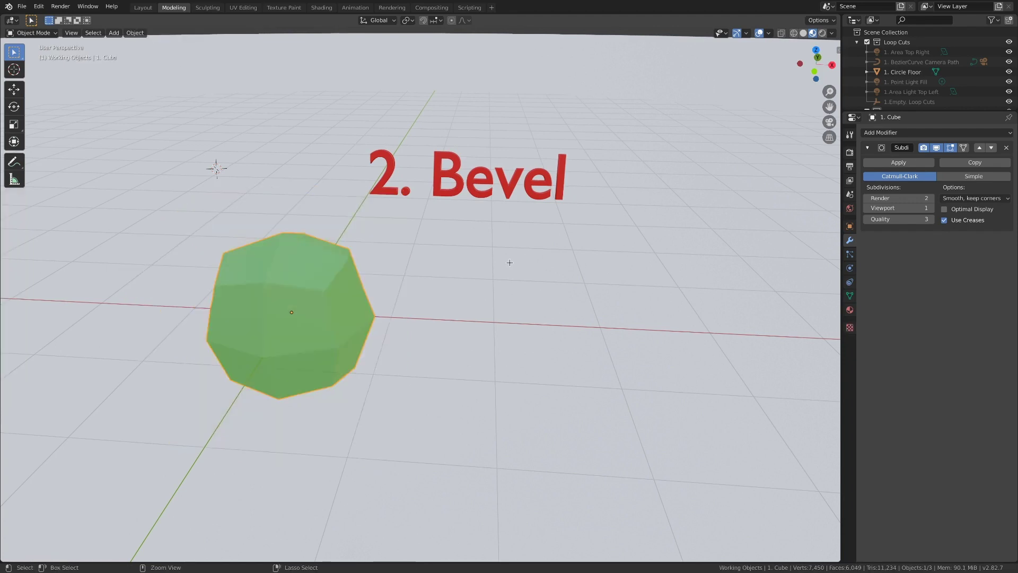
pyautogui.hotkey('ctrl', 'z')
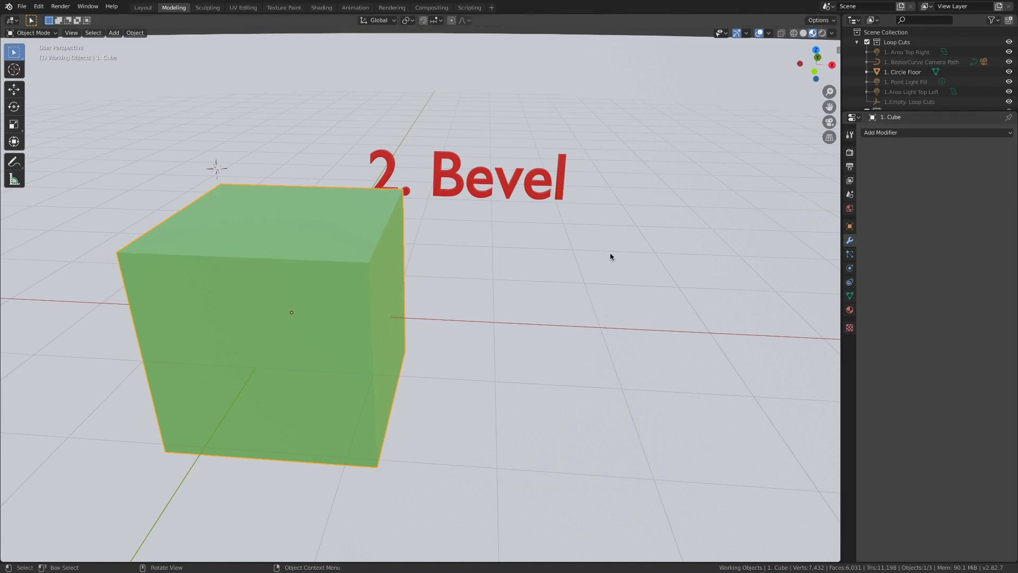
pyautogui.press('ctrl')
pyautogui.hotkey('ctrl', 'b')
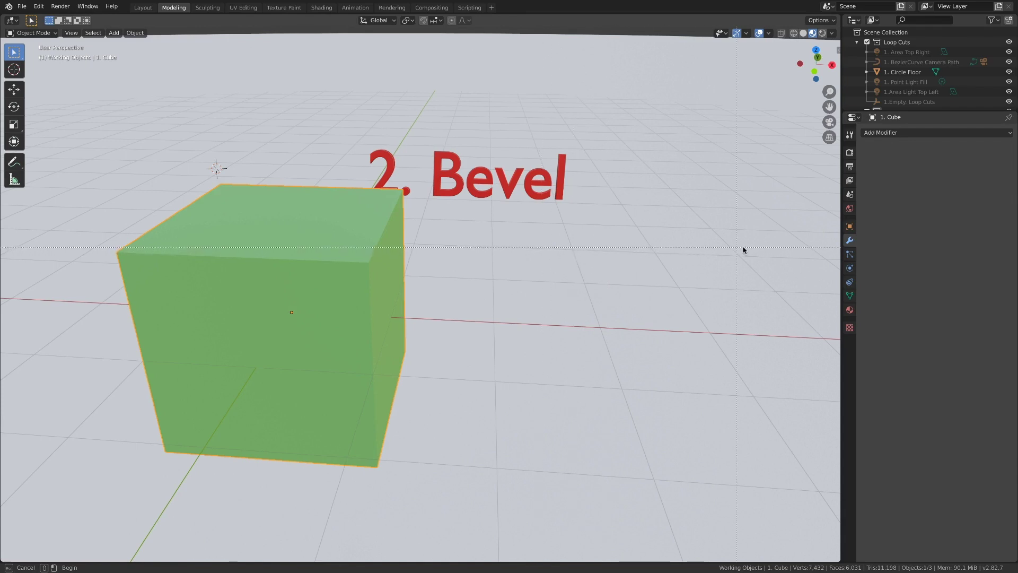
pyautogui.press('Escape')
# Step: Bevel all the cube's edges in Edit Mode with 4 segments
pyautogui.press('Tab')
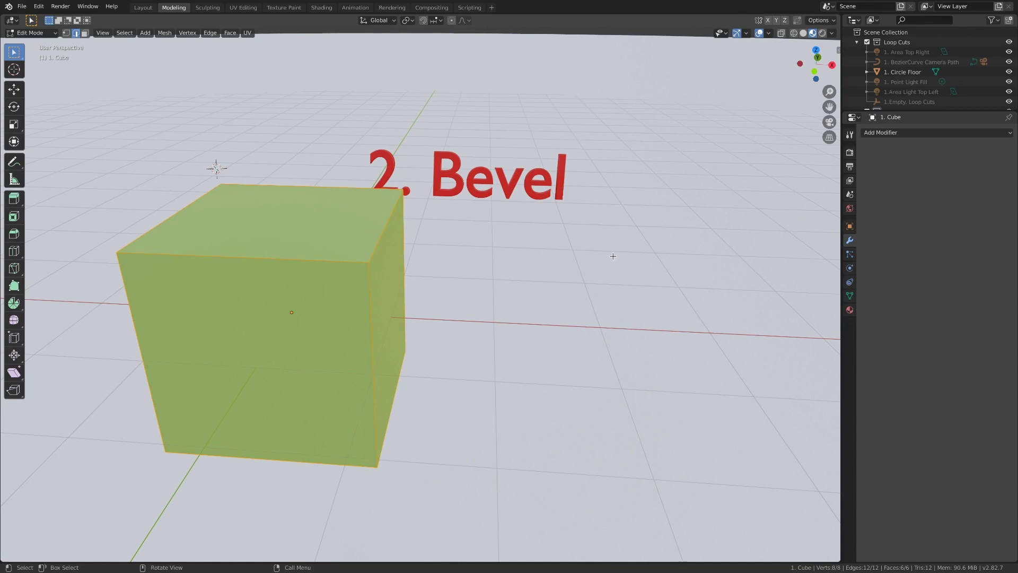
pyautogui.press('ctrl')
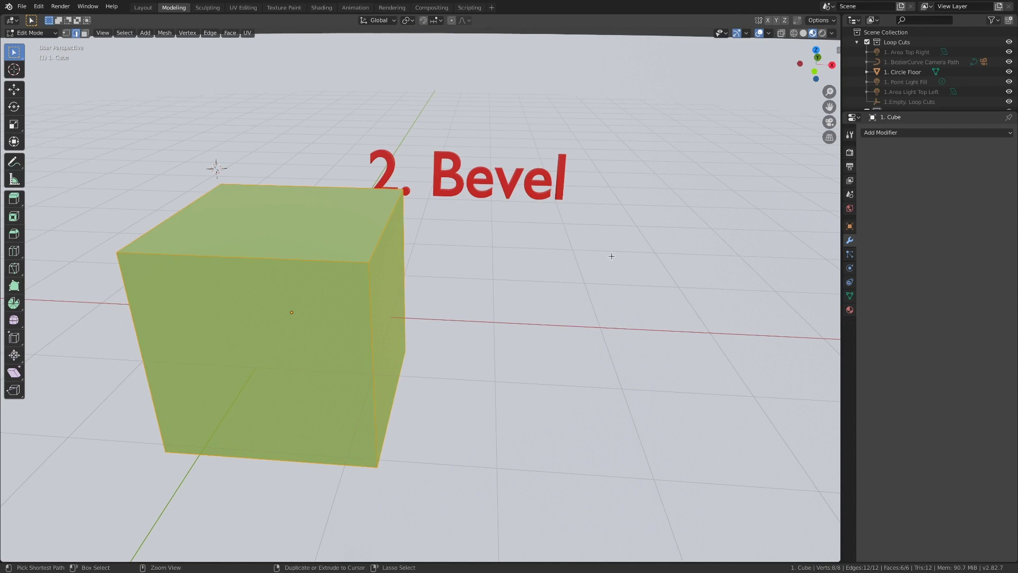
pyautogui.hotkey('ctrl', 'b')
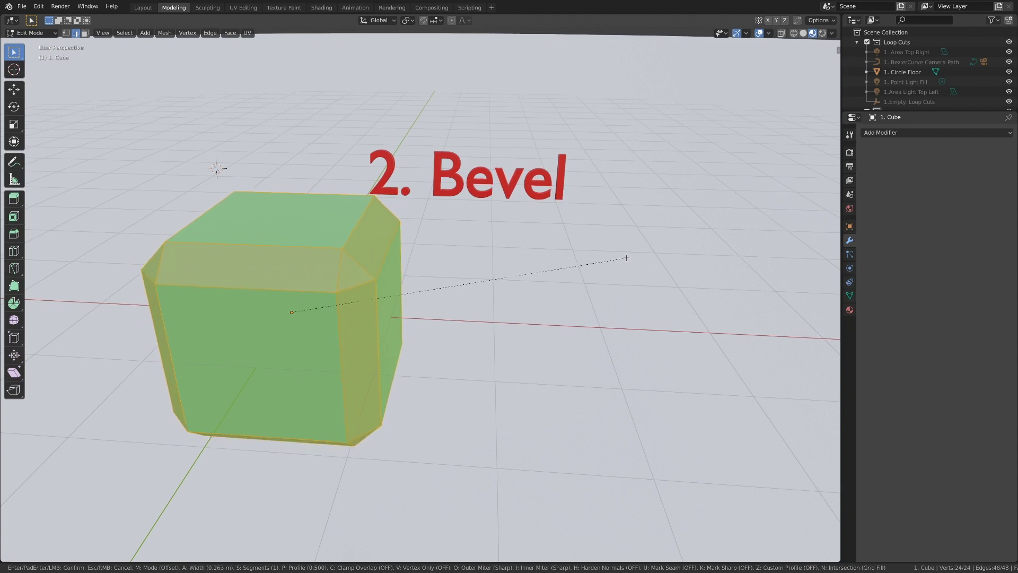
pyautogui.scroll(1, 627, 258)
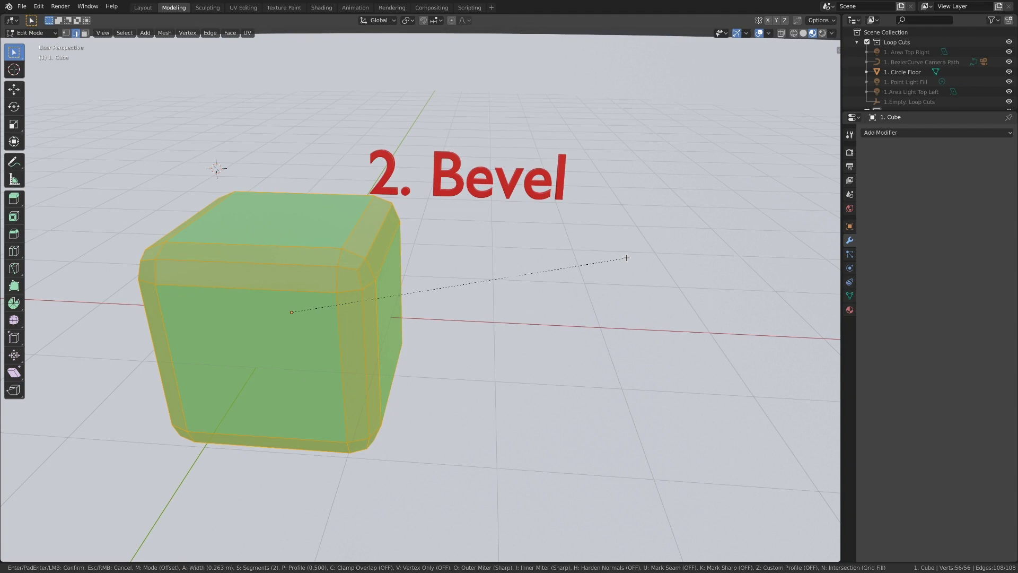
pyautogui.scroll(1, 627, 258)
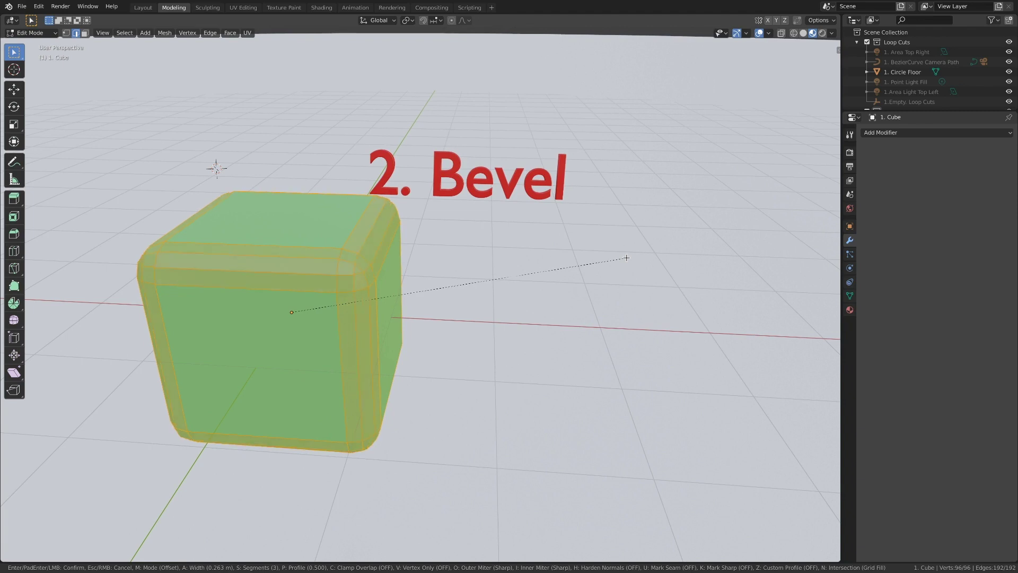
pyautogui.scroll(1, 627, 258)
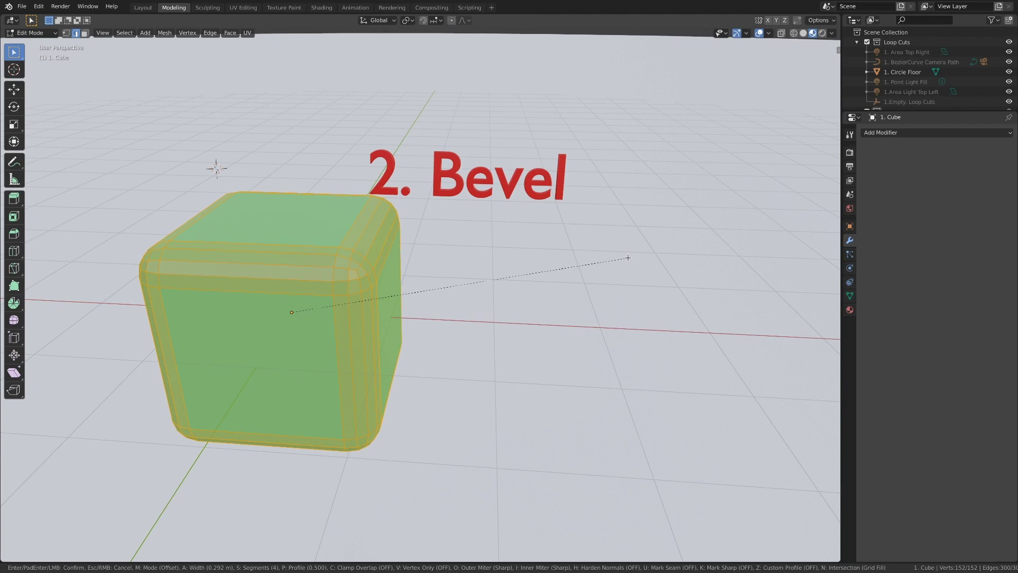
pyautogui.click(628, 258)
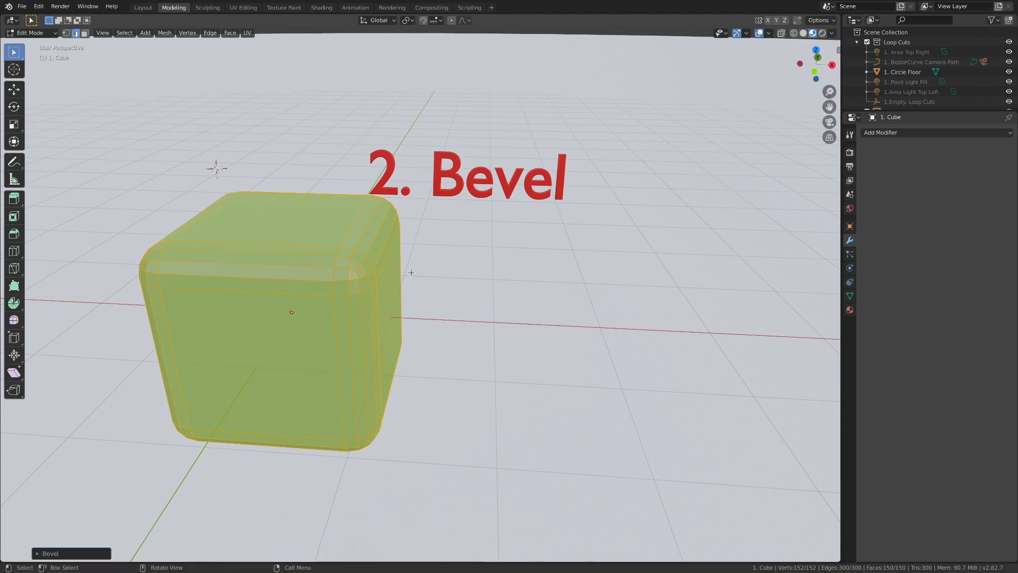
# Step: Add a Subdivision Surface modifier to the four-segment bevelled cube and inspect its corner
pyautogui.scroll(2, 411, 272)
pyautogui.keyDown('shift'); pyautogui.moveTo(404, 274); pyautogui.dragTo(382, 300, button='middle'); pyautogui.keyUp('shift')
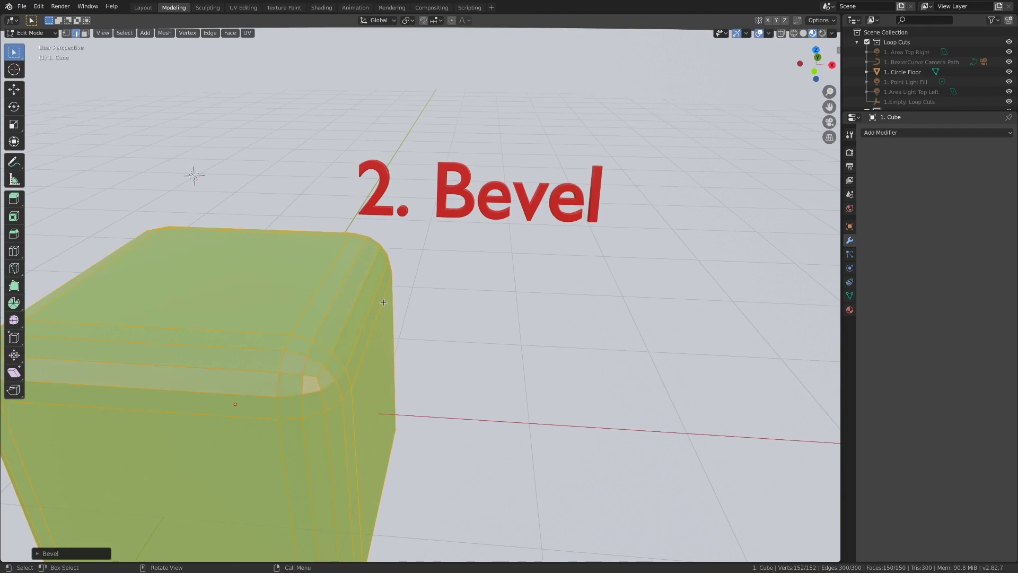
pyautogui.scroll(3, 383, 302)
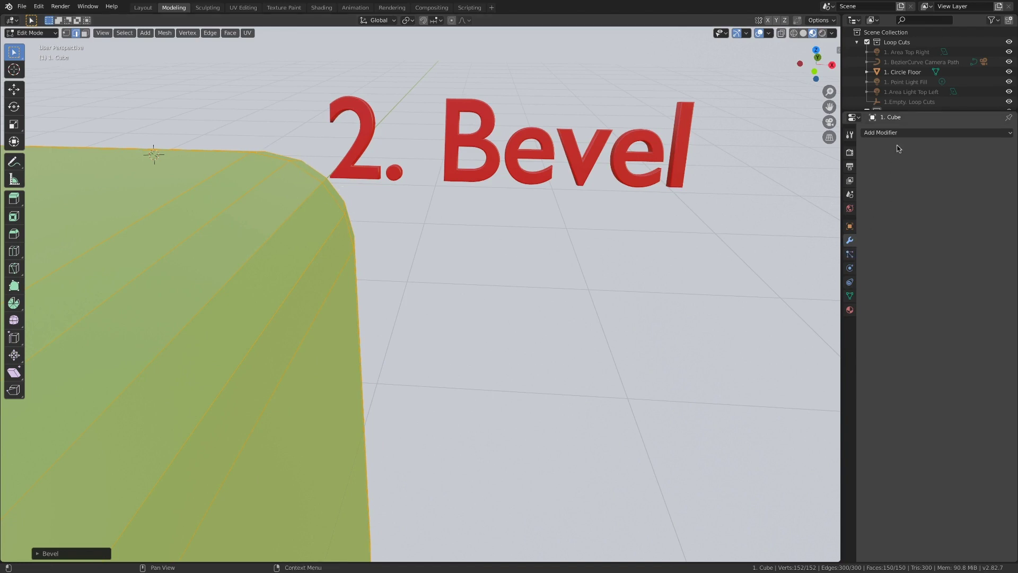
pyautogui.click(939, 132)
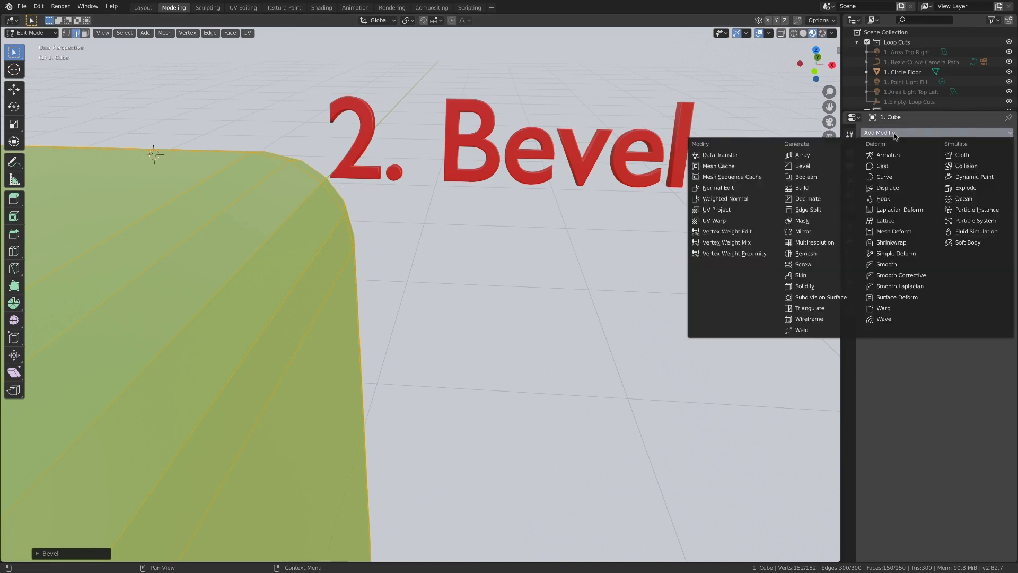
pyautogui.click(832, 298)
pyautogui.moveTo(574, 273); pyautogui.dragTo(547, 277, button='middle')
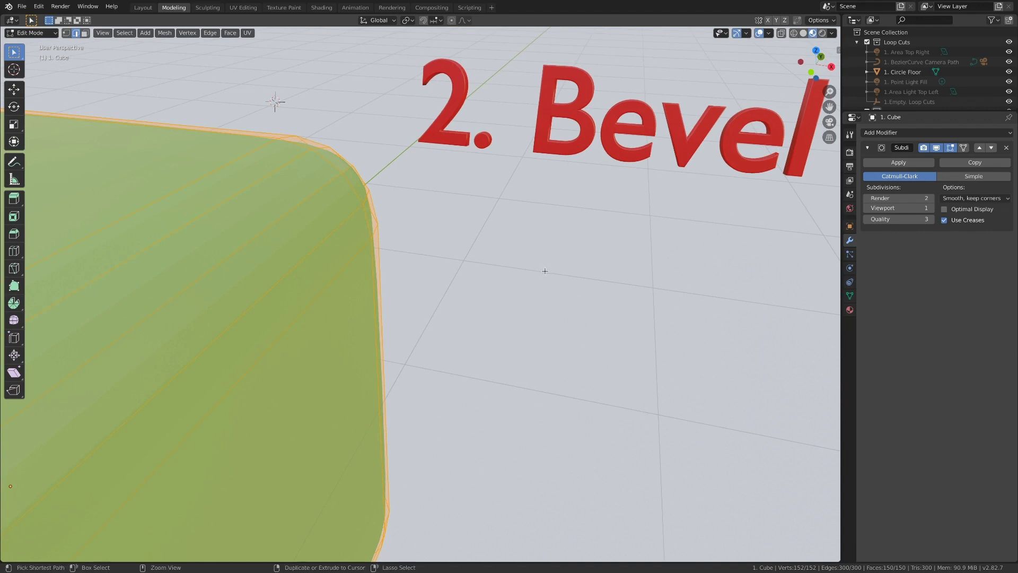
# Step: Revert to the sharp-edged cube and add a Subdivision Surface modifier
pyautogui.hotkey('ctrl', 'z')
pyautogui.hotkey('ctrl', 'z')
pyautogui.scroll(-4, 540, 252)
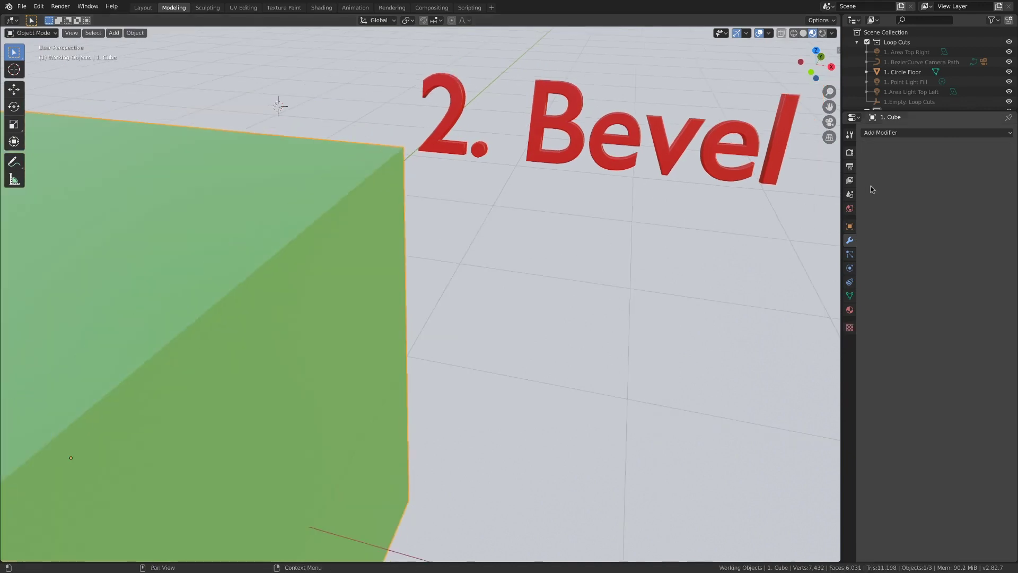
pyautogui.click(887, 133)
pyautogui.click(807, 301)
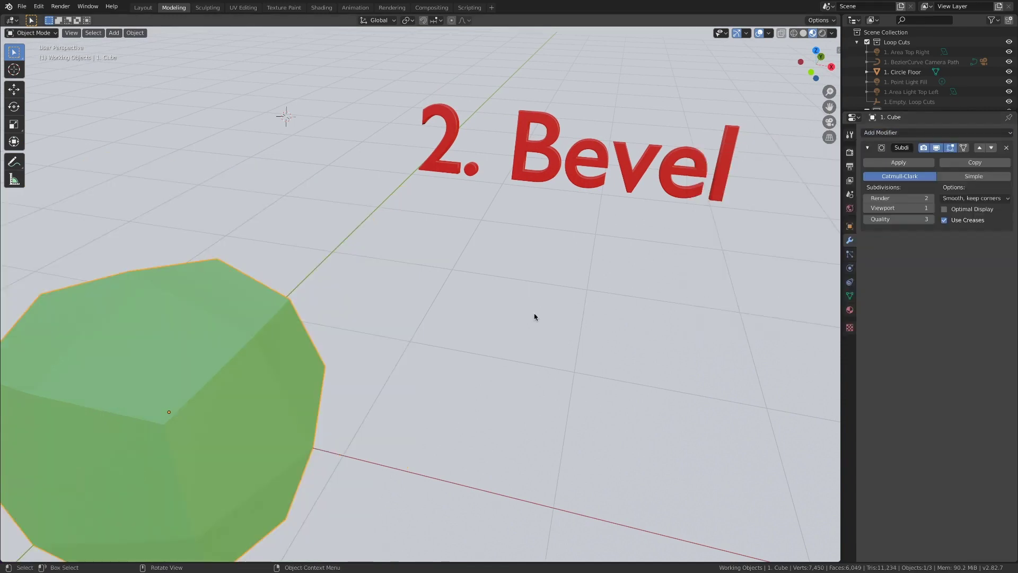
# Step: Bevel the cube's edges in Edit Mode, then undo the bevel
pyautogui.press('Tab')
pyautogui.moveTo(530, 321); pyautogui.dragTo(617, 295, button='middle')
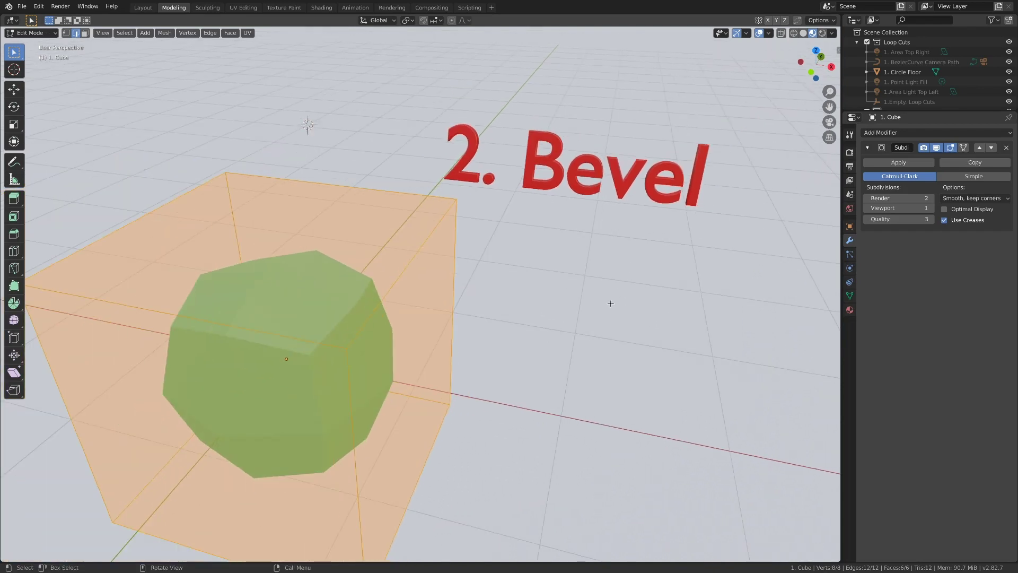
pyautogui.hotkey('ctrl', 'b')
pyautogui.moveTo(615, 304)
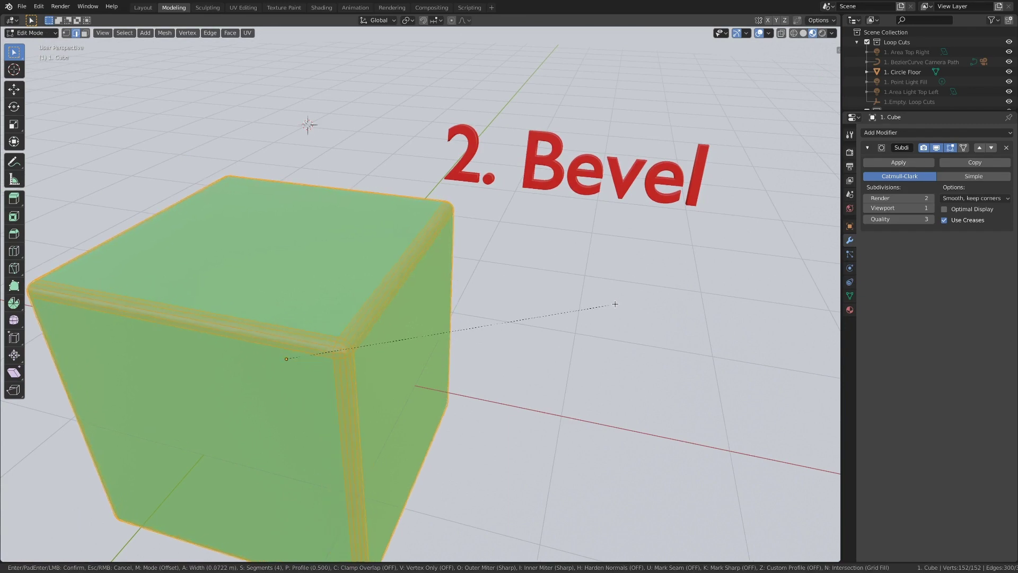
pyautogui.click(615, 304)
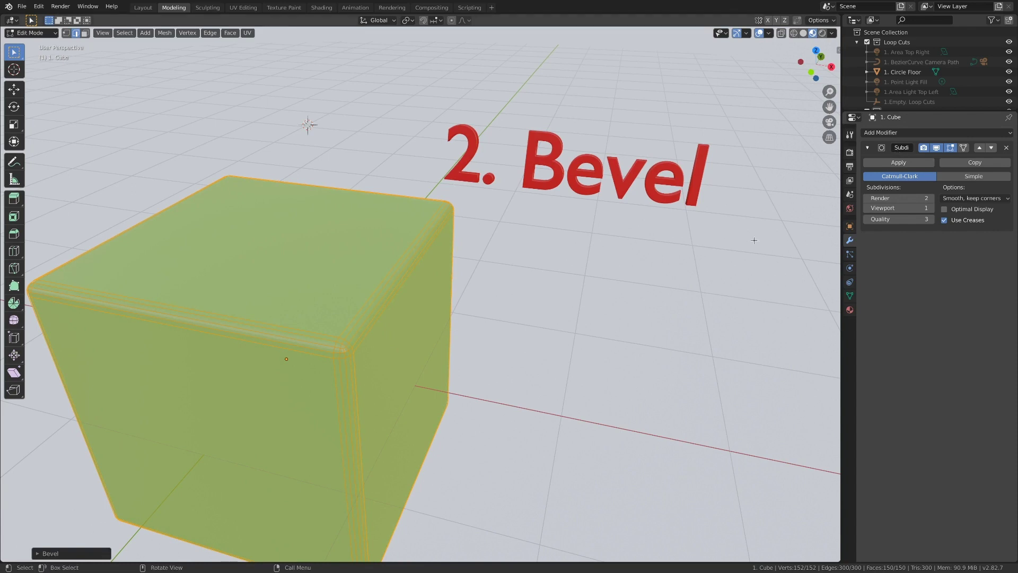
pyautogui.moveTo(578, 276); pyautogui.dragTo(578, 303, button='middle')
pyautogui.hotkey('ctrl', 'z')
pyautogui.hotkey('ctrl', 'z')
pyautogui.hotkey('ctrl', 'z')
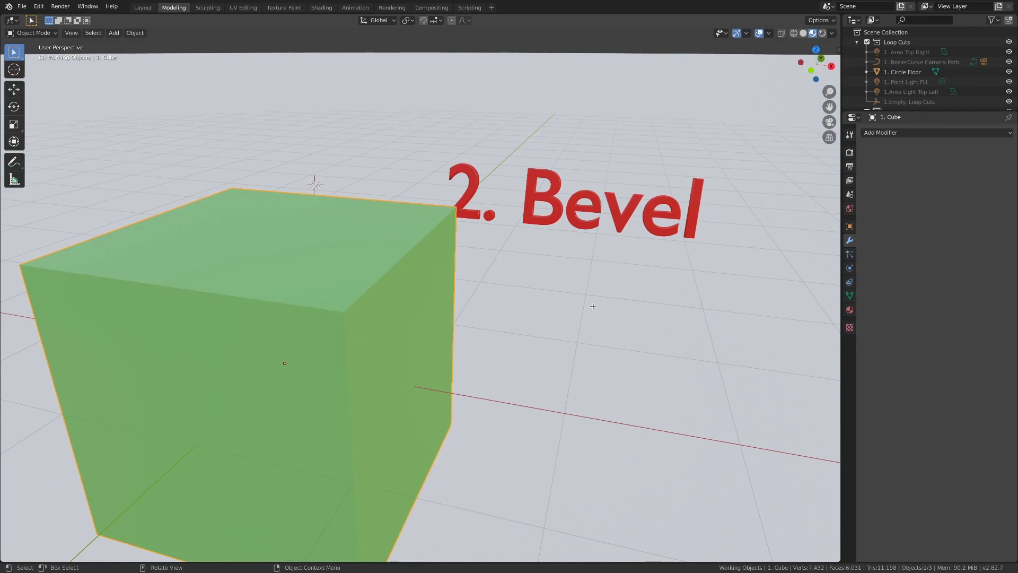
# Step: Add a Bevel modifier with a 0.18 m offset and 3 segments
pyautogui.click(891, 133)
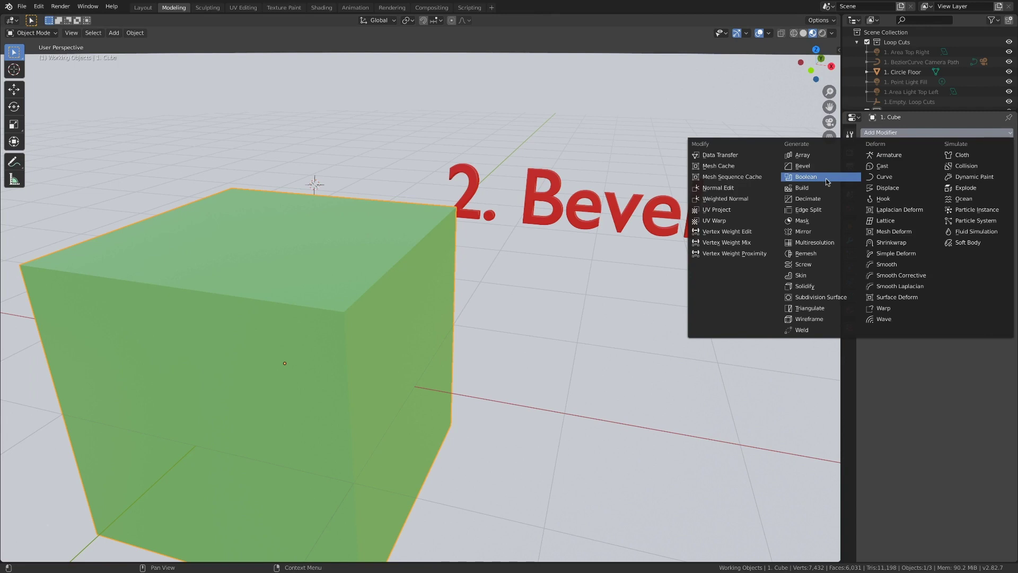
pyautogui.click(810, 167)
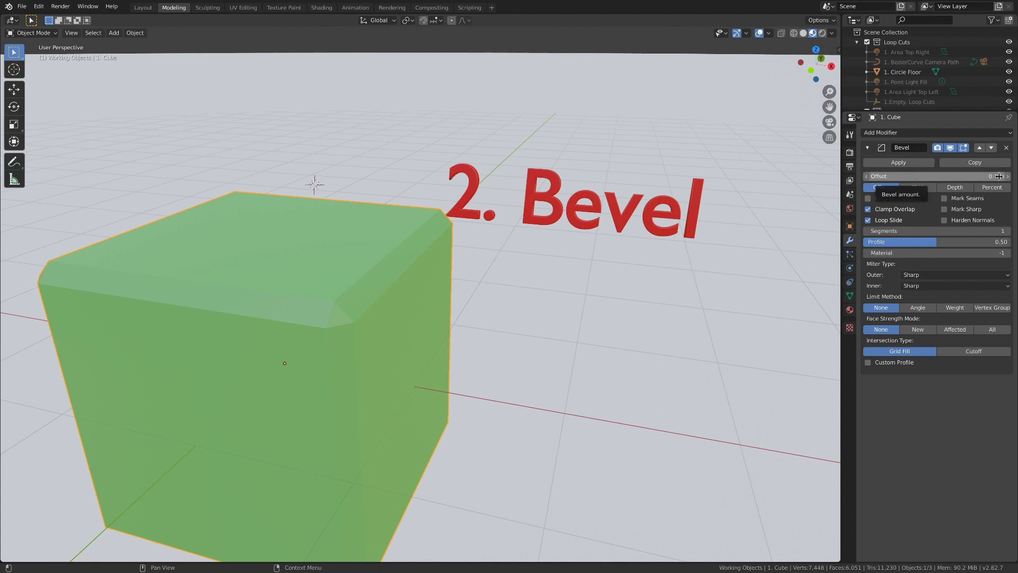
pyautogui.moveTo(939, 175)
pyautogui.mouseDown()
pyautogui.moveTo(981, 174)
pyautogui.moveTo(928, 176)
pyautogui.mouseUp()
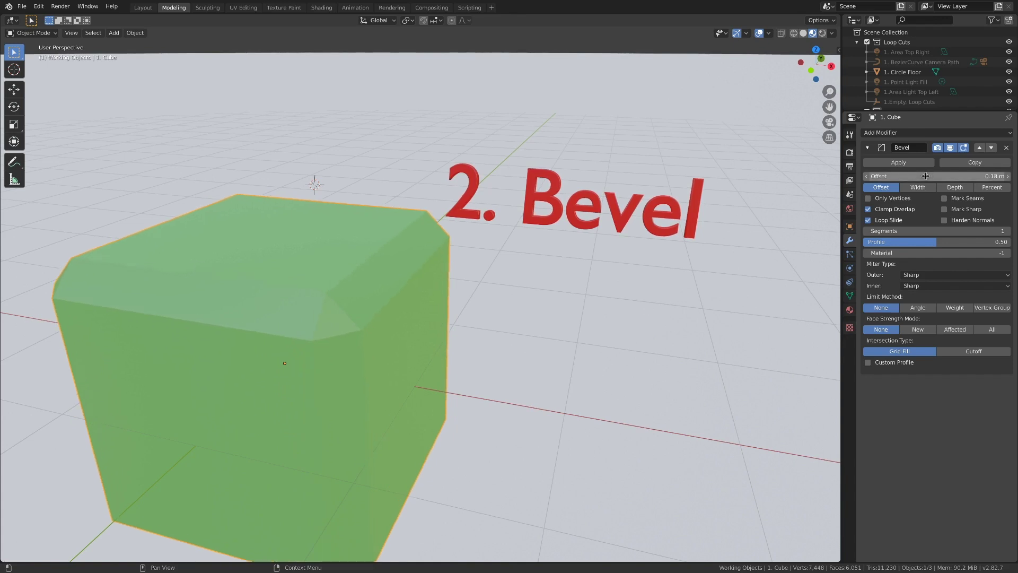
pyautogui.click(1007, 231)
pyautogui.click(1007, 231)
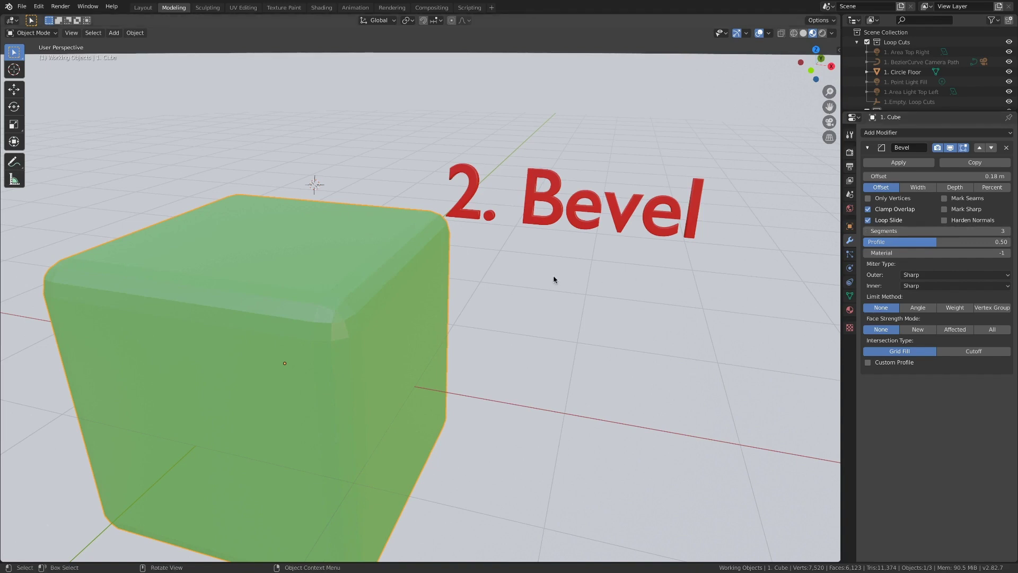
# Step: Enter Edit Mode to view the bevelled cube's cage, then open the Add Modifier list
pyautogui.press('Tab')
pyautogui.moveTo(553, 277); pyautogui.dragTo(546, 281, button='middle')
pyautogui.moveTo(385, 314); pyautogui.dragTo(298, 258, button='middle')
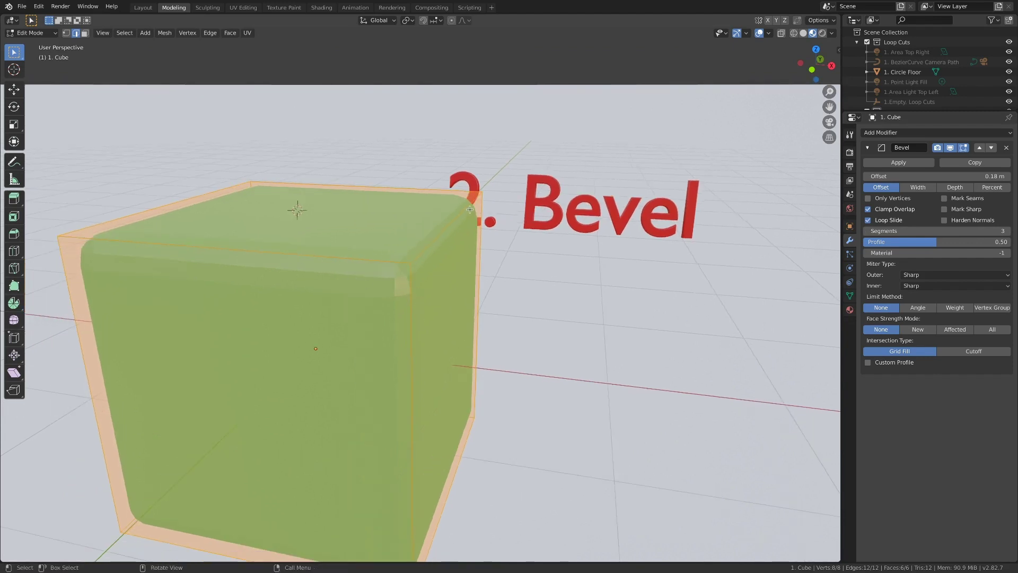
pyautogui.moveTo(470, 209); pyautogui.dragTo(424, 246, button='middle')
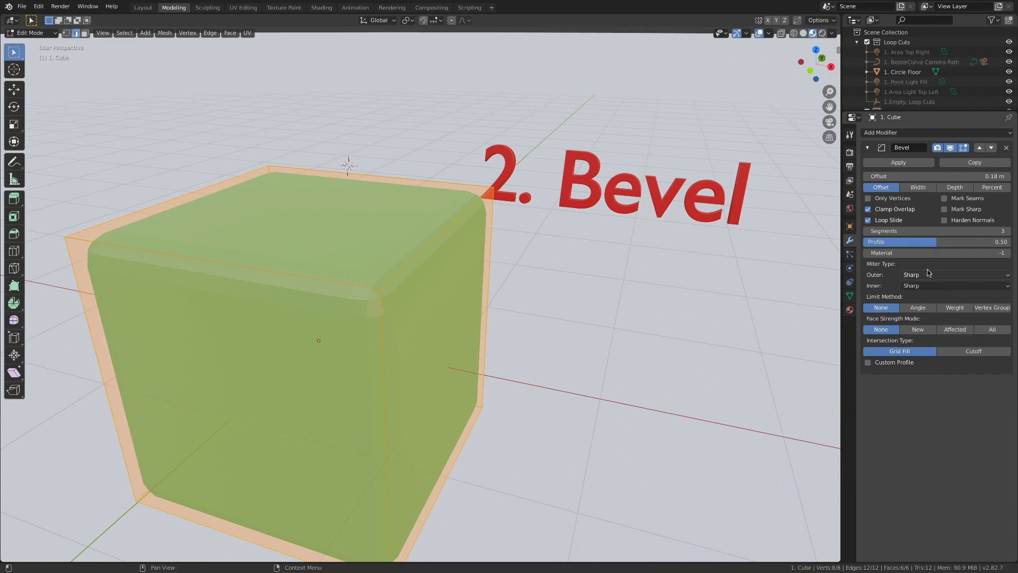
pyautogui.moveTo(546, 268); pyautogui.dragTo(546, 261, button='middle')
pyautogui.scroll(3, 454, 245)
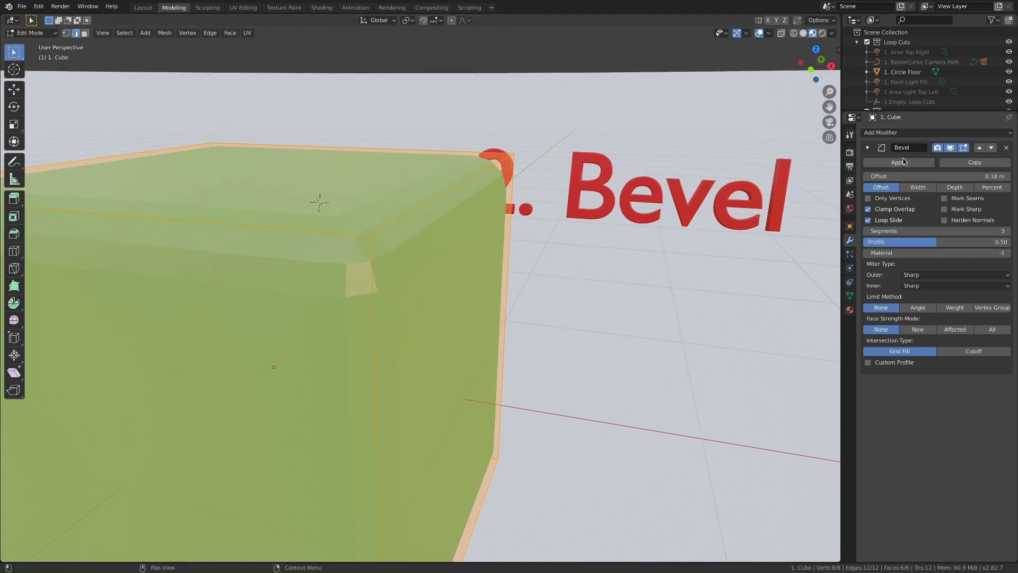
pyautogui.click(885, 133)
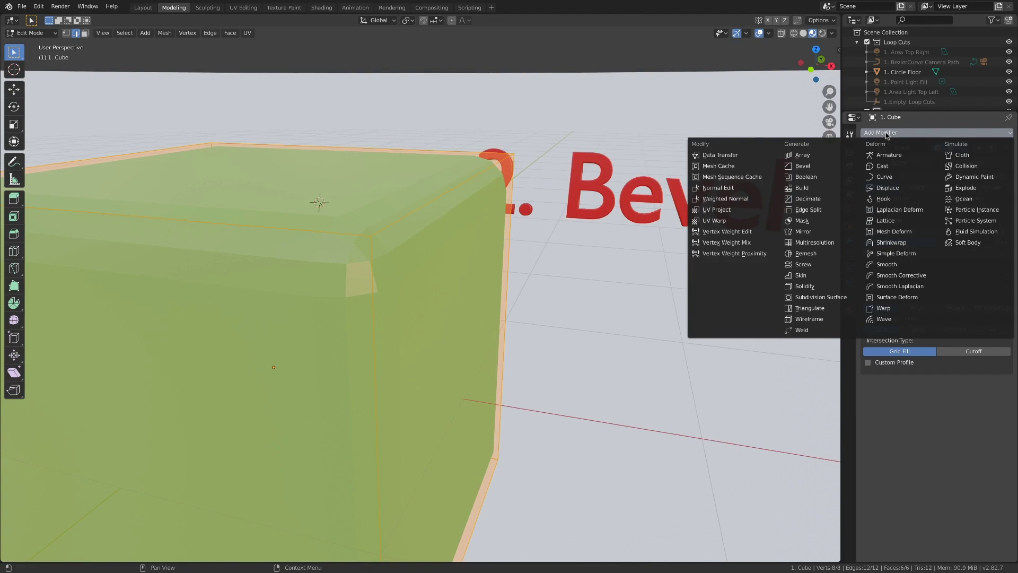
# Step: Add a Subdivision Surface modifier after Bevel and collapse both modifier panels
pyautogui.click(825, 296)
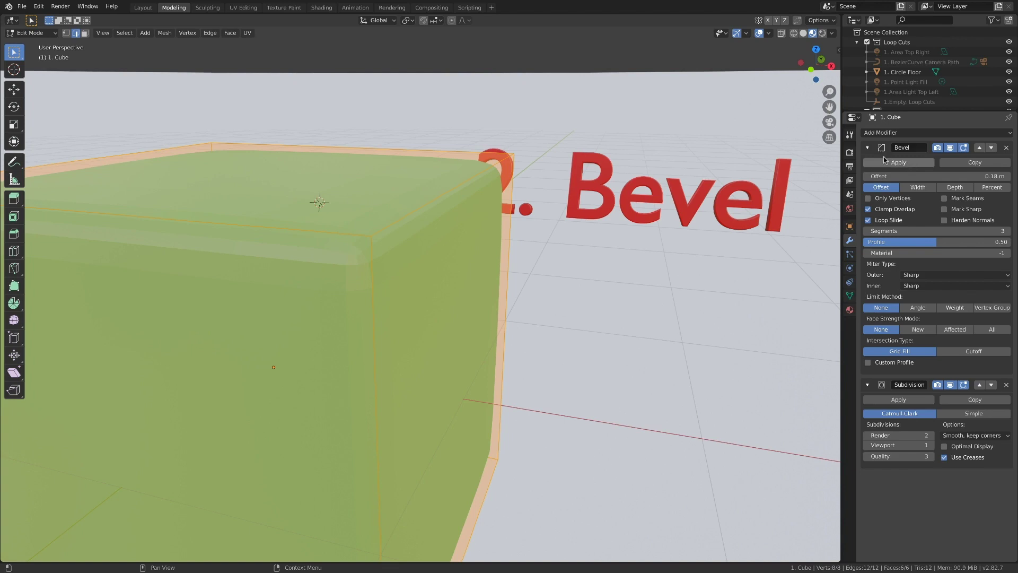
pyautogui.click(868, 148)
pyautogui.click(868, 165)
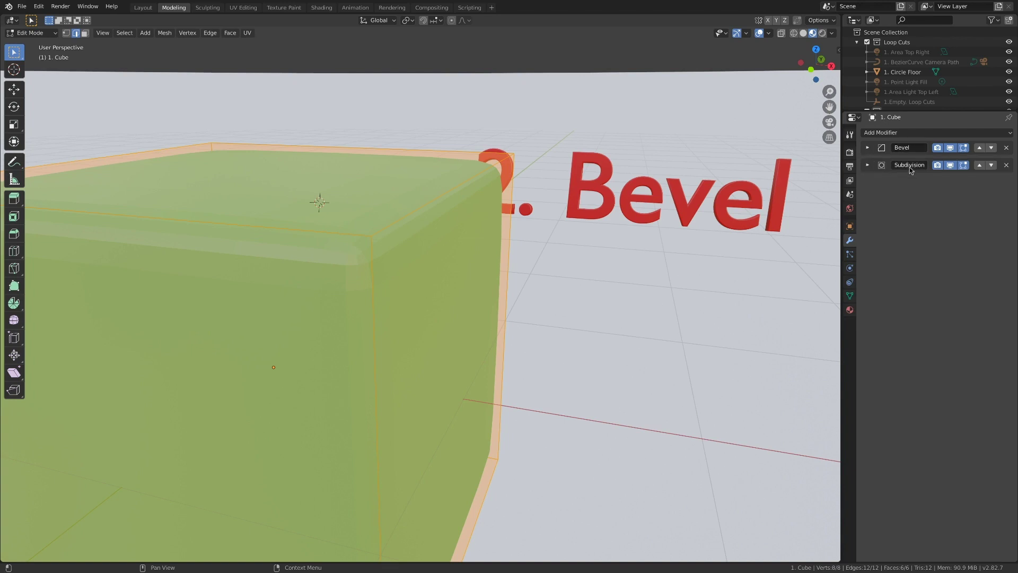
# Step: Move Subdivision above Bevel, then put it back below Bevel
pyautogui.click(980, 165)
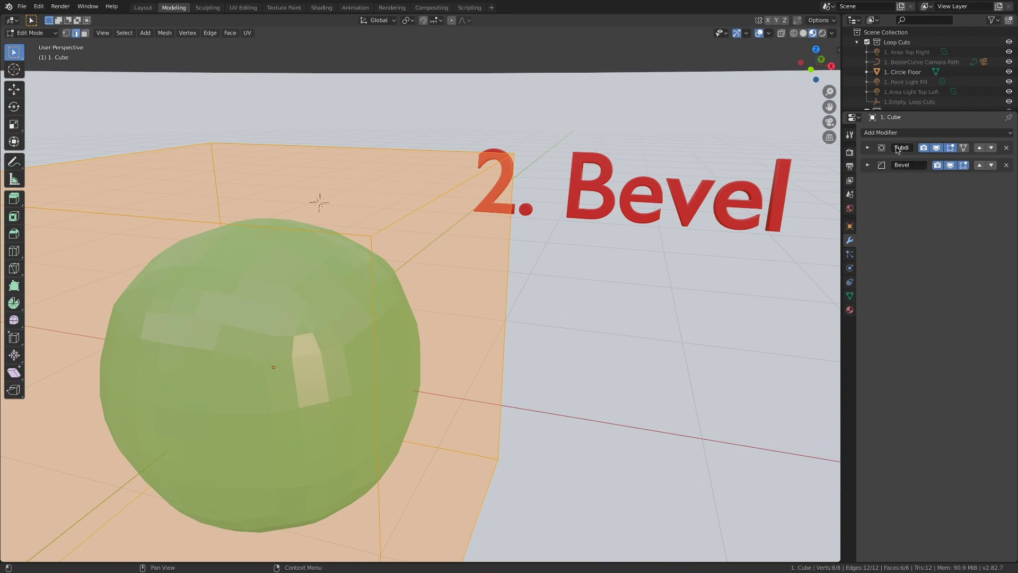
pyautogui.click(980, 166)
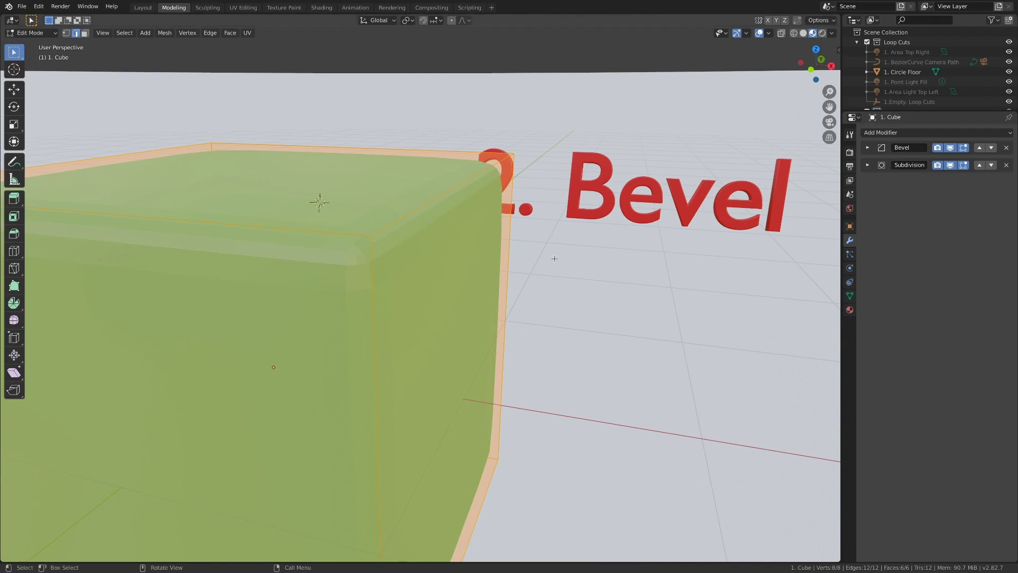
pyautogui.scroll(-3, 480, 270)
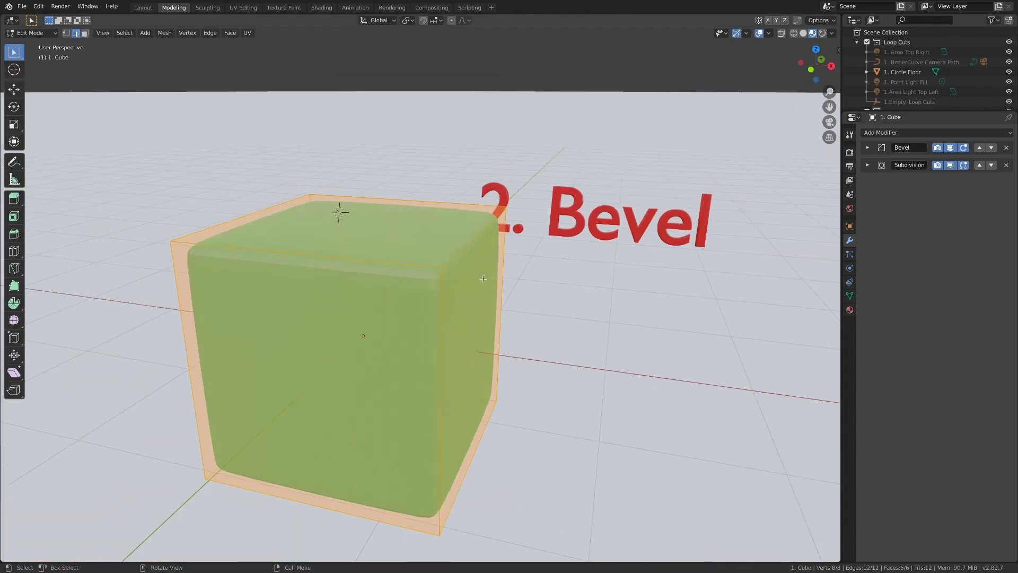
# Step: Apply Mesh > Shading > Smooth Faces to the cube and view it from above
pyautogui.moveTo(483, 279); pyautogui.dragTo(478, 279, button='middle')
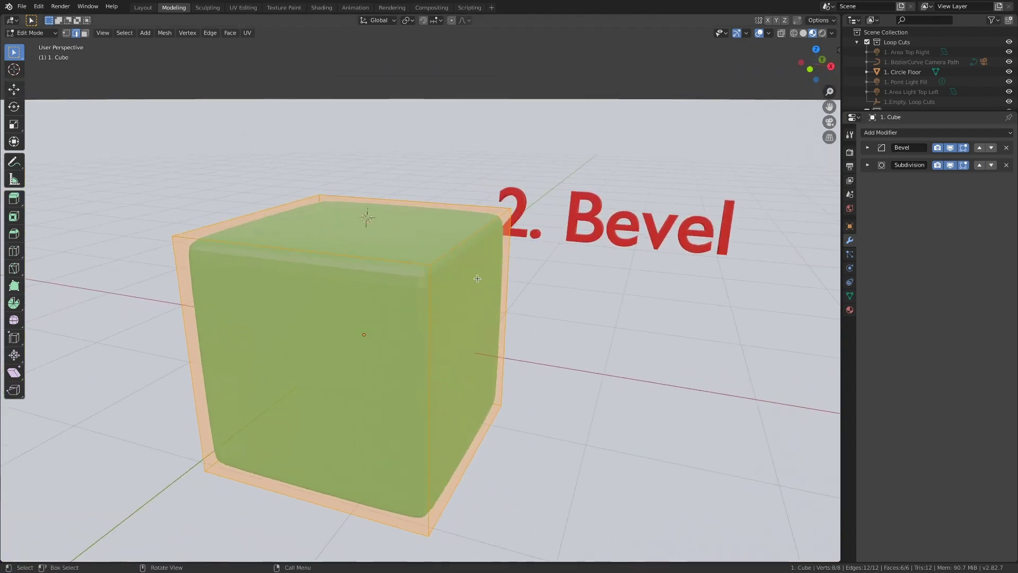
pyautogui.click(159, 38)
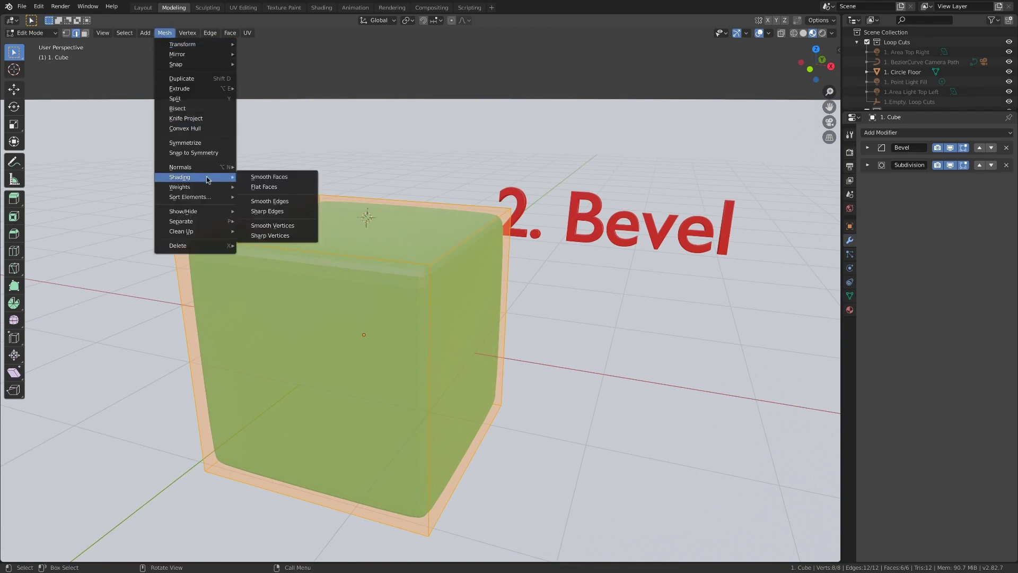
pyautogui.click(256, 177)
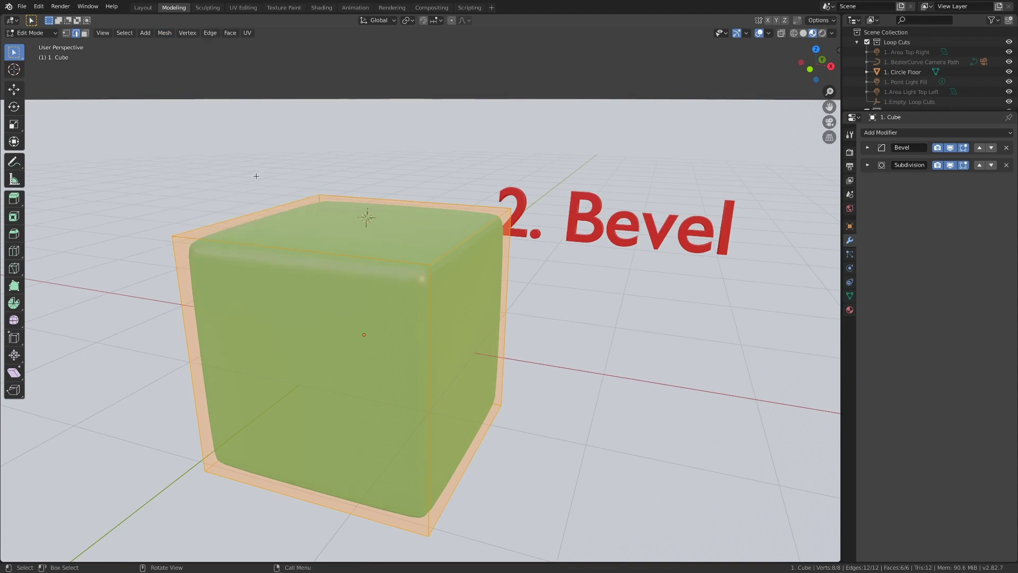
pyautogui.scroll(3, 378, 261)
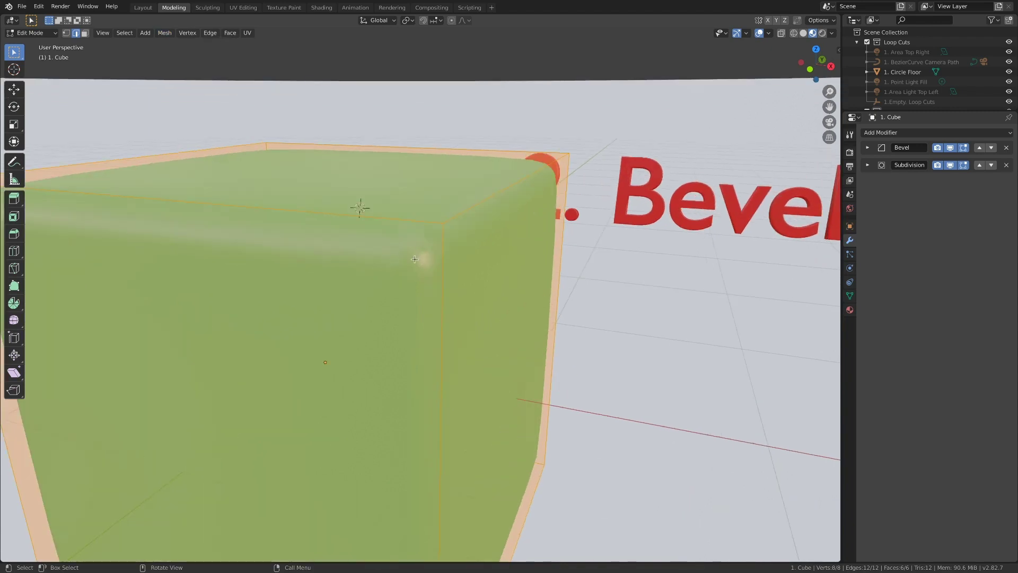
pyautogui.moveTo(418, 253); pyautogui.dragTo(536, 264, button='middle')
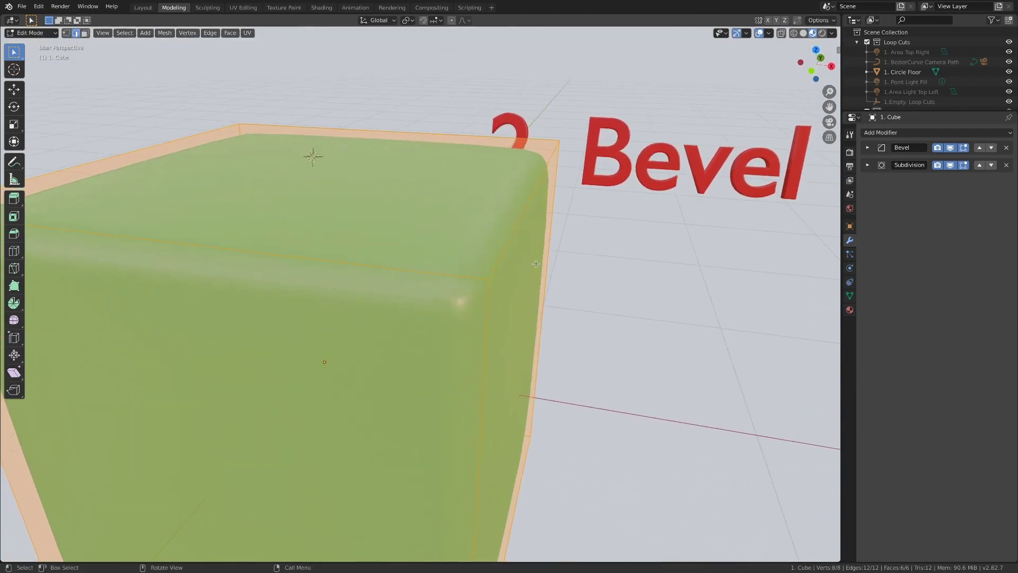
# Step: Hide the Bevel effect in the viewport and the Subdivision effect in Edit Mode
pyautogui.click(868, 148)
pyautogui.click(867, 148)
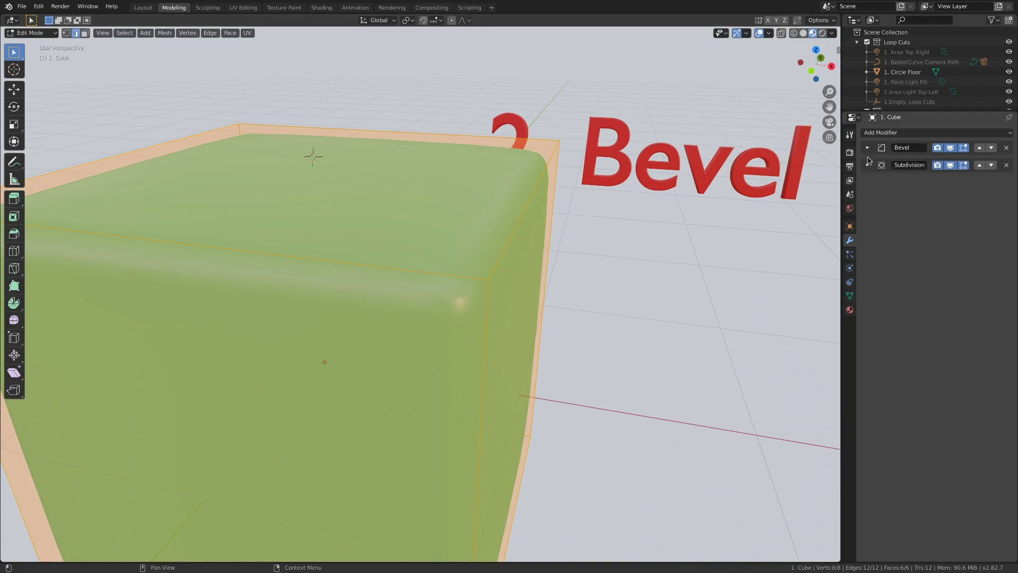
pyautogui.click(868, 165)
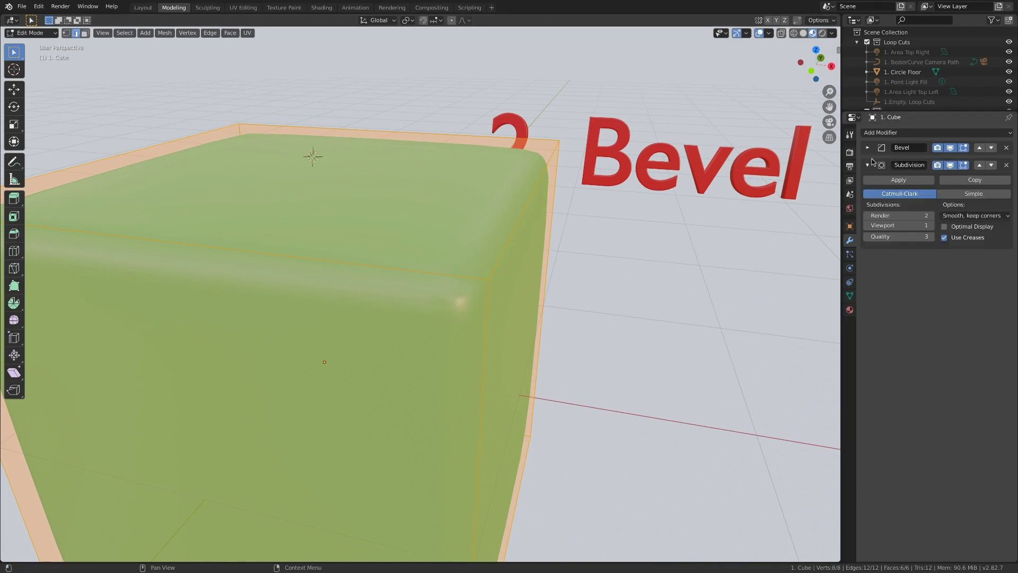
pyautogui.click(950, 147)
pyautogui.click(950, 166)
# Step: Shade the cube's faces flat through the Mesh shading options
pyautogui.moveTo(605, 248); pyautogui.dragTo(478, 250, button='middle')
pyautogui.scroll(-5, 642, 249)
pyautogui.click(162, 34)
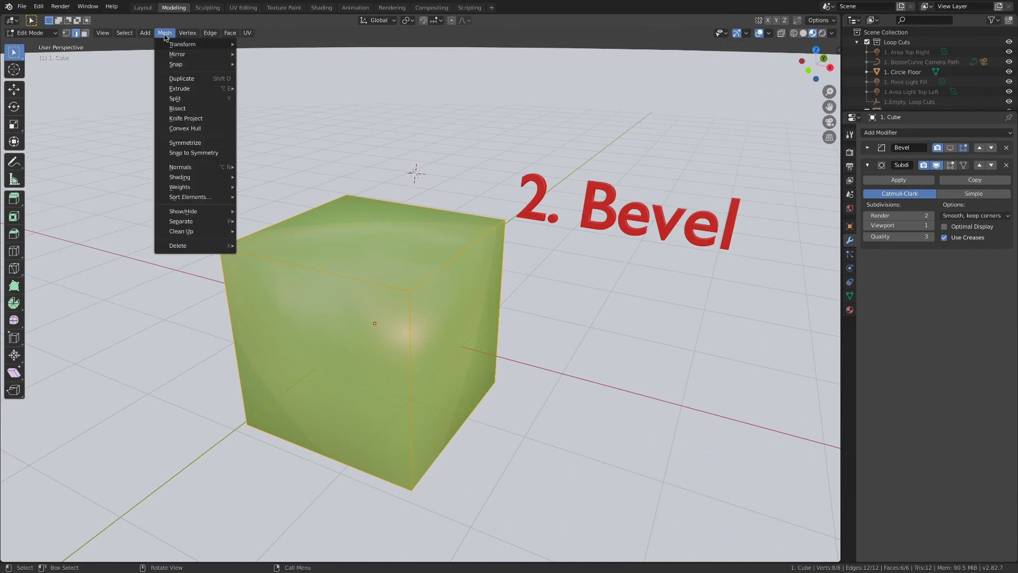
pyautogui.moveTo(204, 178)
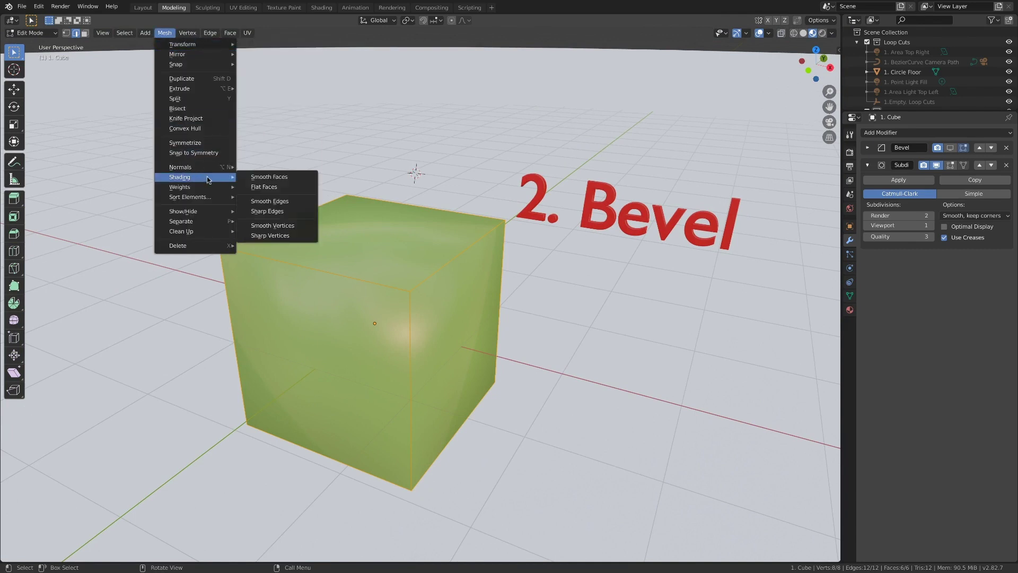
pyautogui.click(268, 188)
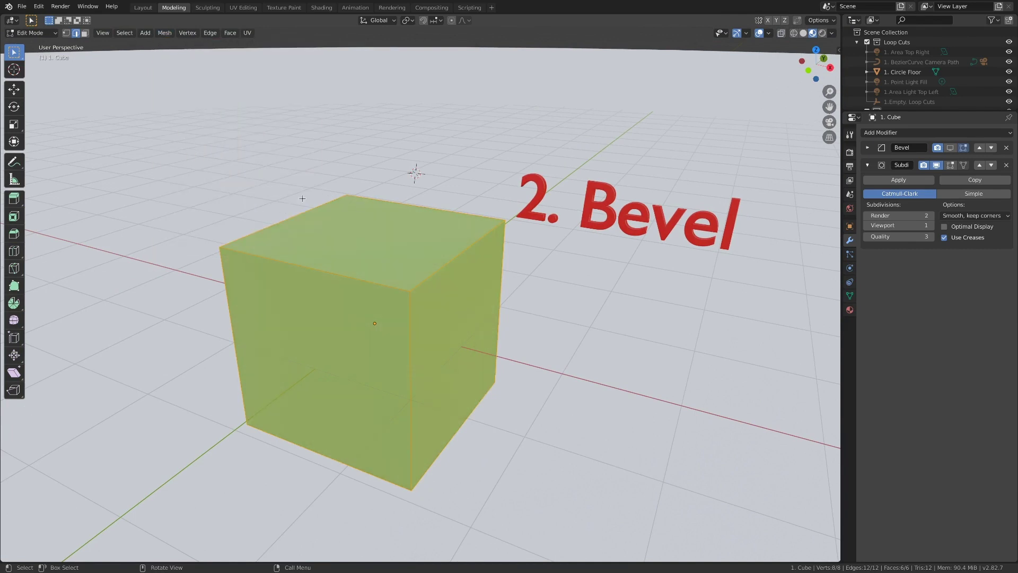
# Step: Turn on the Bevel modifier's Display in Edit Mode toggle
pyautogui.moveTo(267, 189); pyautogui.dragTo(391, 213, button='middle')
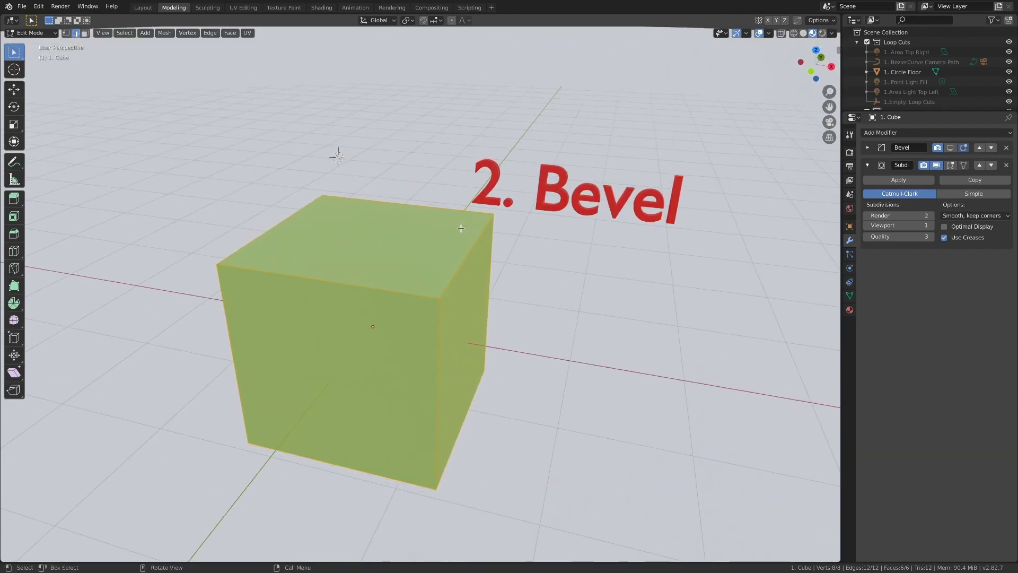
pyautogui.scroll(4, 461, 228)
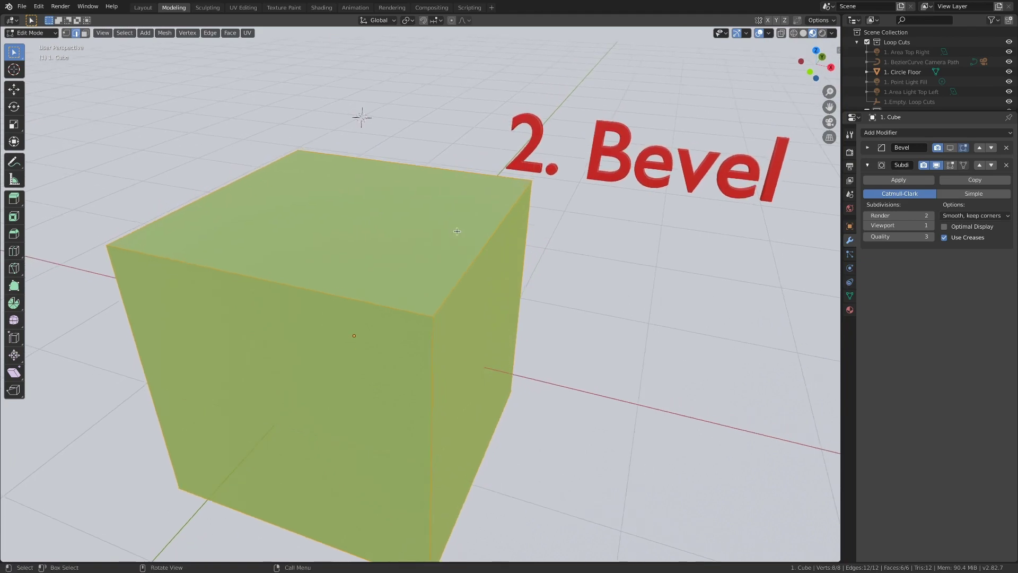
pyautogui.moveTo(460, 232); pyautogui.dragTo(488, 222, button='middle')
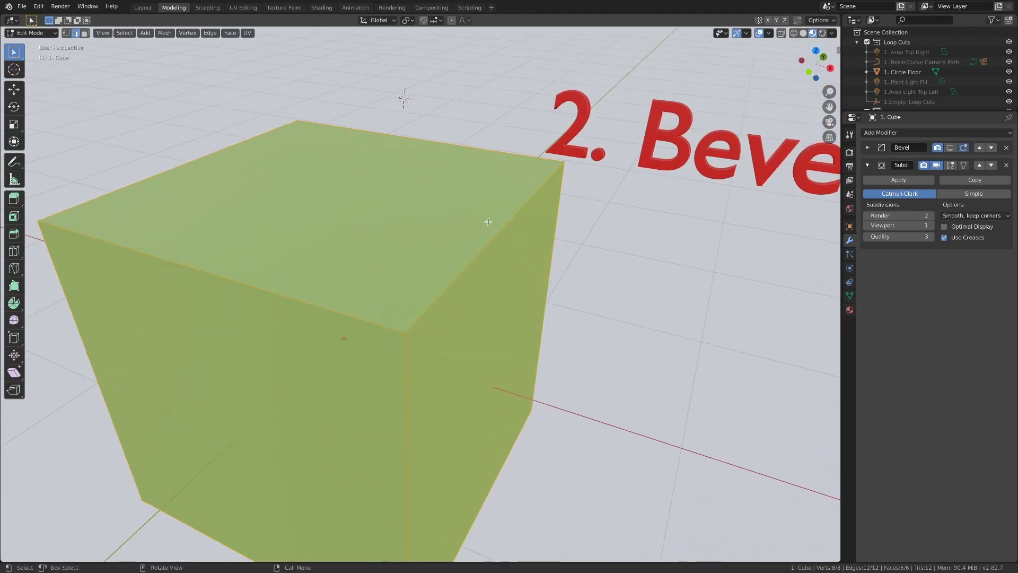
pyautogui.scroll(-3, 355, 183)
pyautogui.moveTo(386, 216); pyautogui.dragTo(463, 213, button='middle')
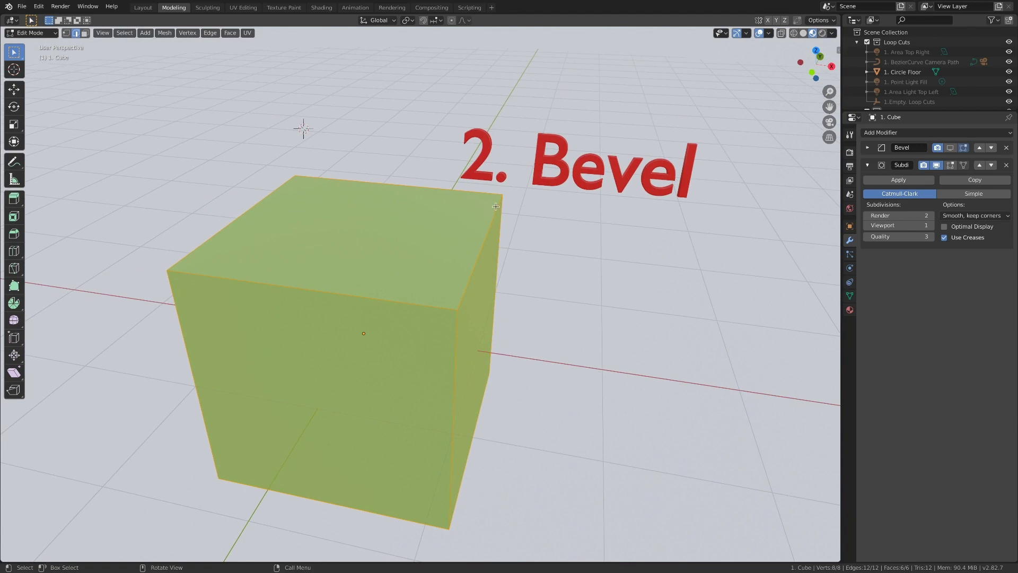
pyautogui.click(951, 147)
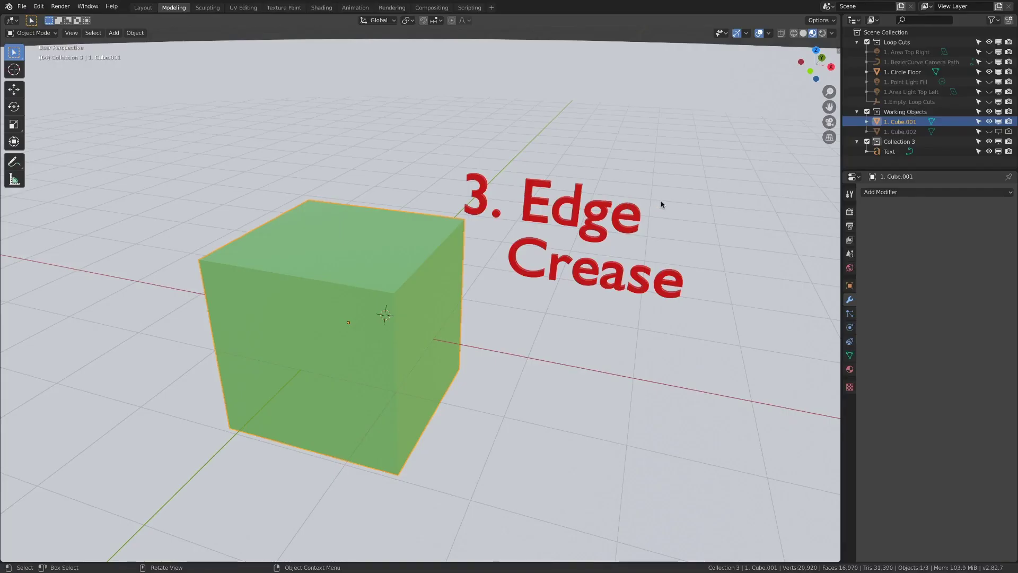
# Step: Give Cube.001 a Subdivision Surface modifier at viewport level 2 and enter Edit Mode
pyautogui.click(872, 194)
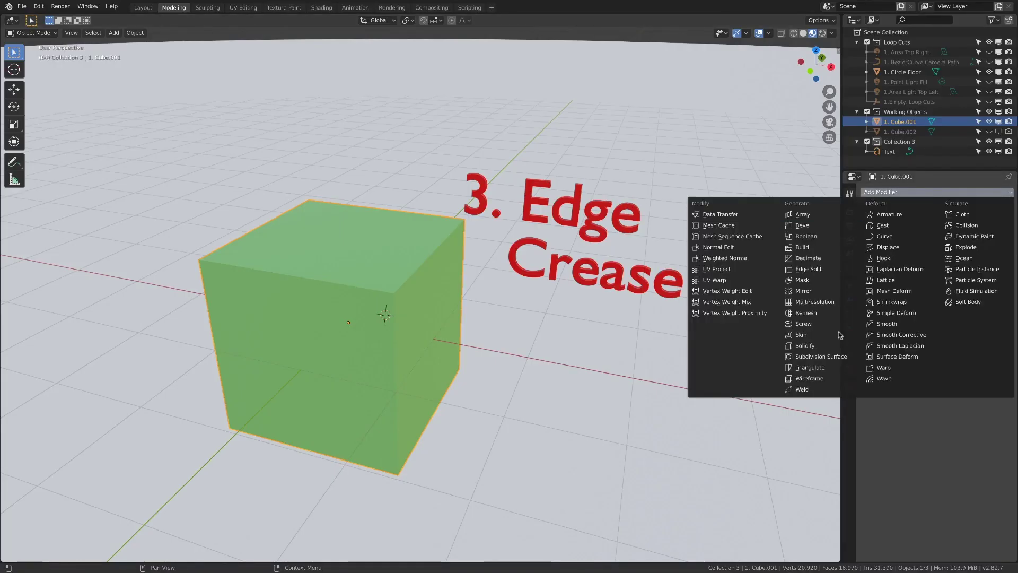
pyautogui.click(838, 357)
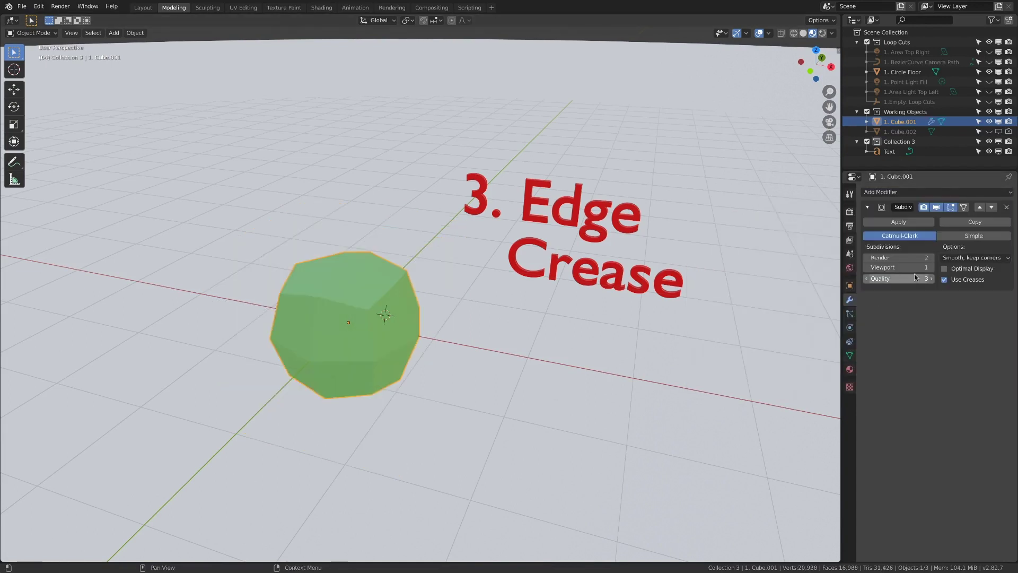
pyautogui.click(931, 267)
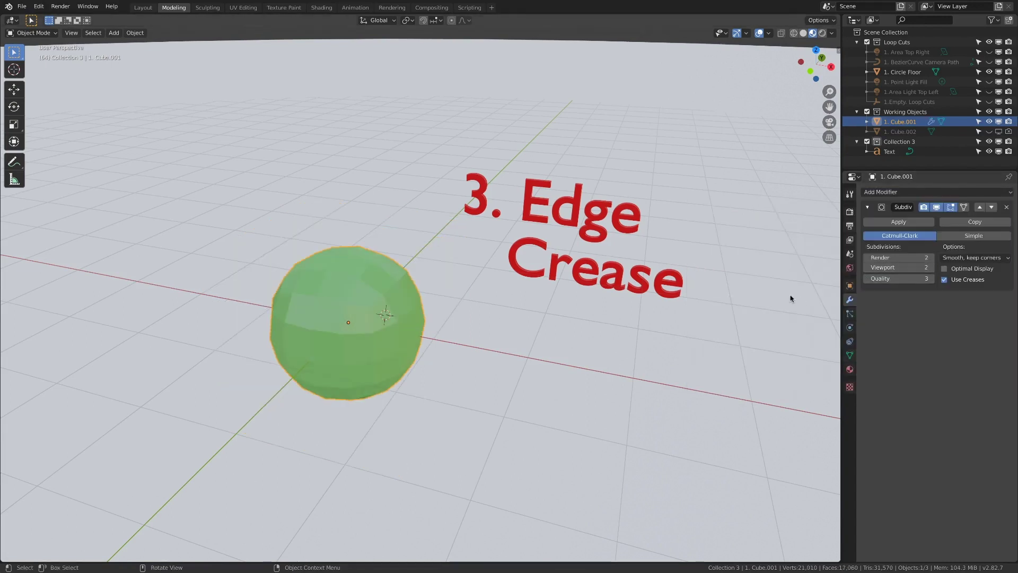
pyautogui.press('Tab')
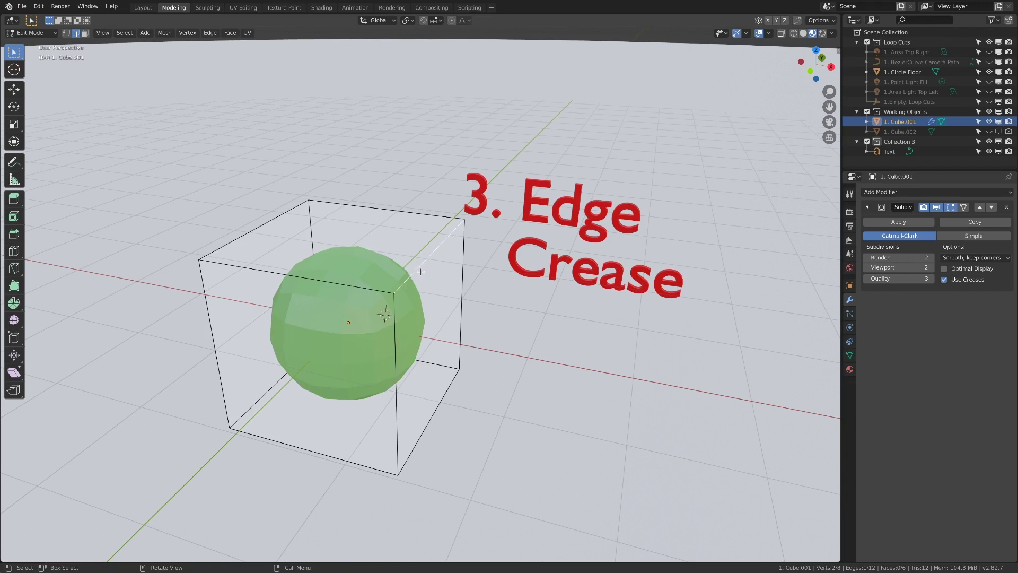
# Step: Give the selected top edge a full 1.000 Edge Crease from the Ctrl+E menu
pyautogui.hotkey('ctrl', 'e')
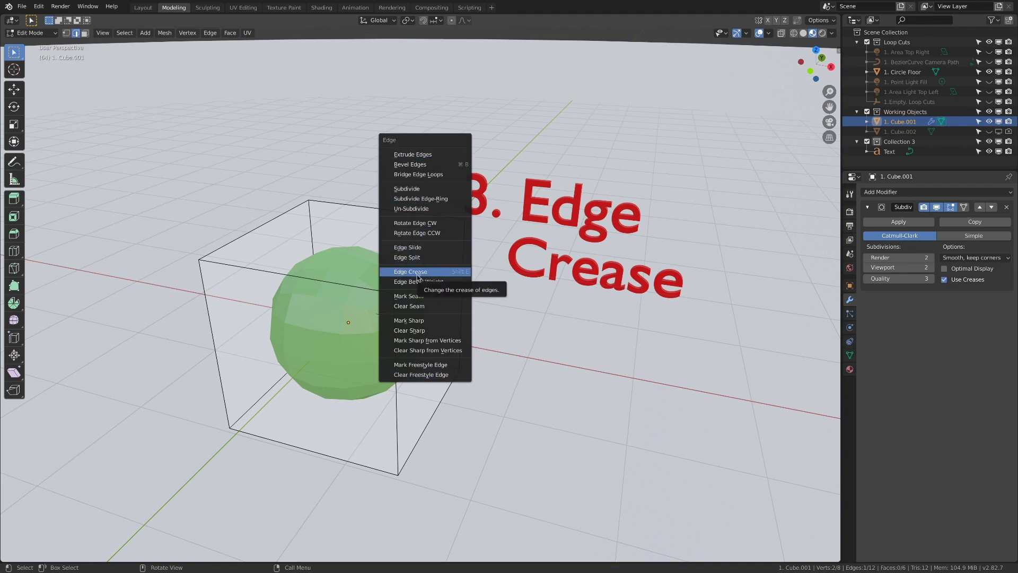
pyautogui.click(458, 275)
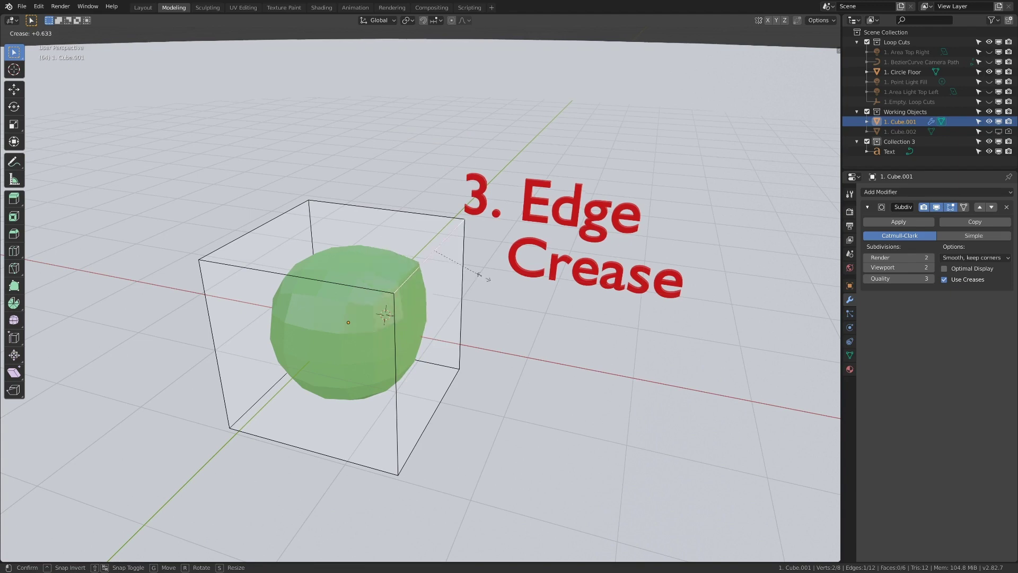
pyautogui.moveTo(550, 286)
pyautogui.click(667, 299)
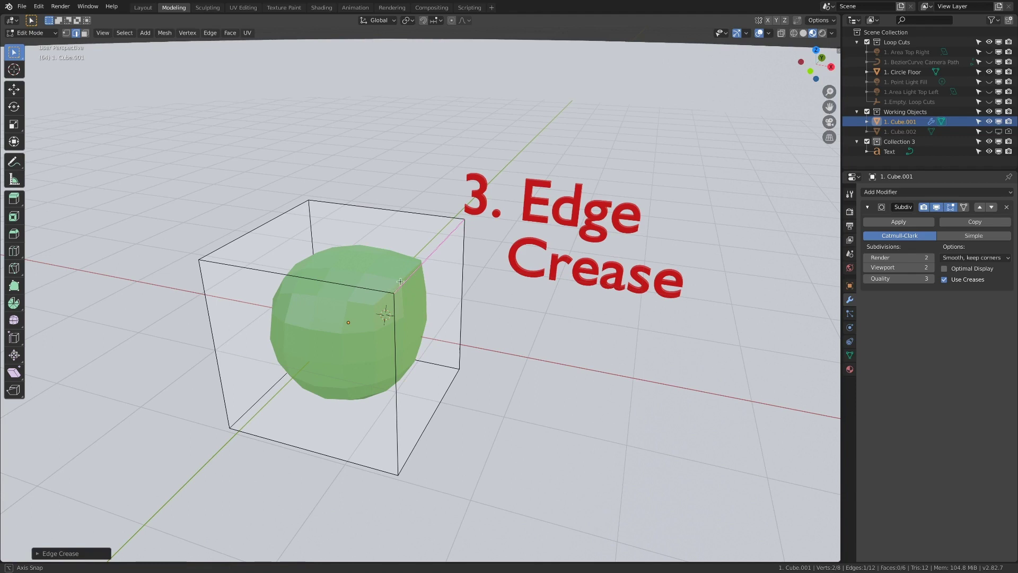
pyautogui.moveTo(411, 277)
pyautogui.mouseDown(button='middle')
pyautogui.moveTo(419, 260)
pyautogui.moveTo(408, 291)
pyautogui.mouseUp(button='middle')
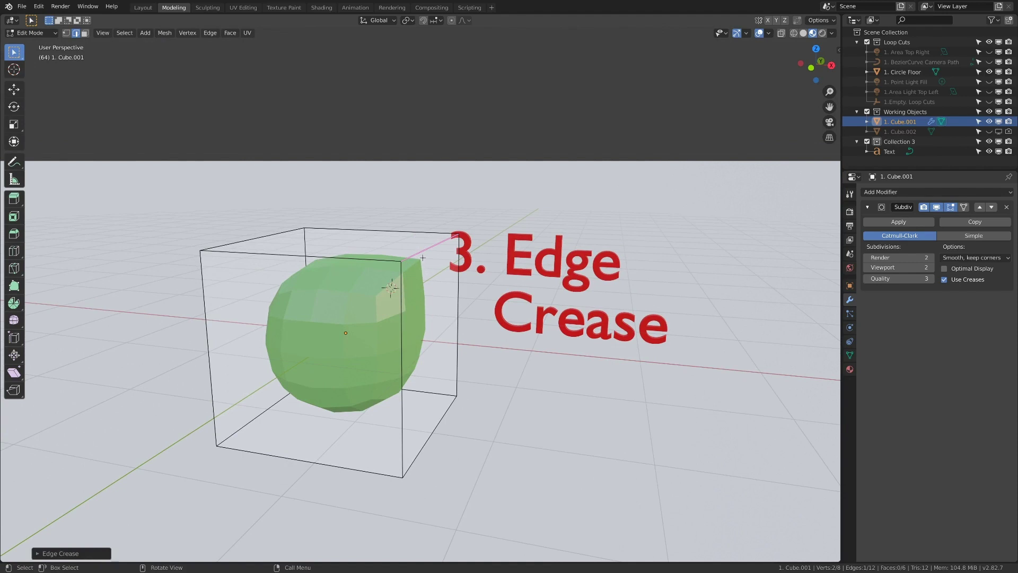
pyautogui.moveTo(416, 252); pyautogui.dragTo(394, 265, button='middle')
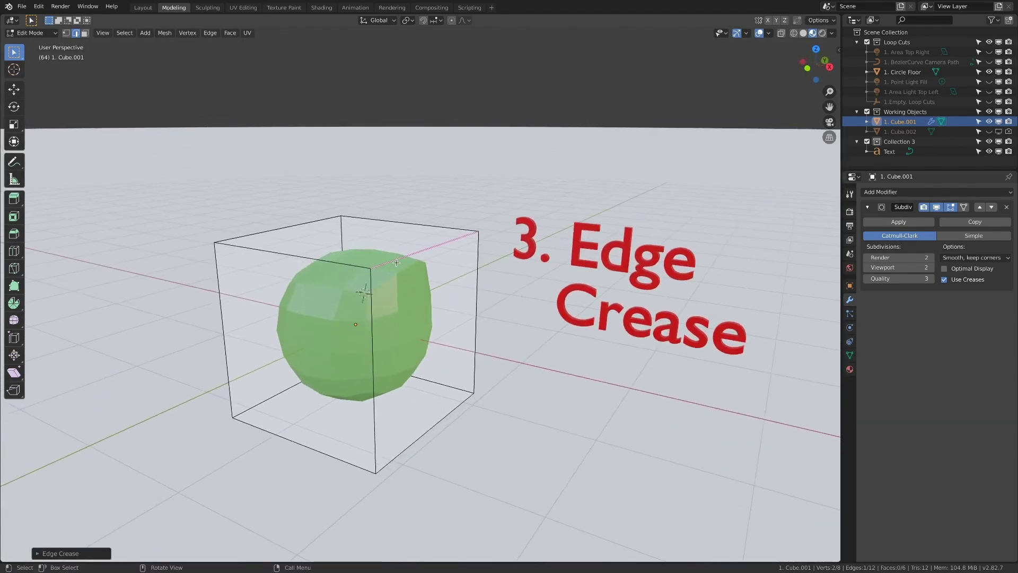
# Step: Select every edge and enter a 0.95 crease value with Shift+E
pyautogui.press('Tab')
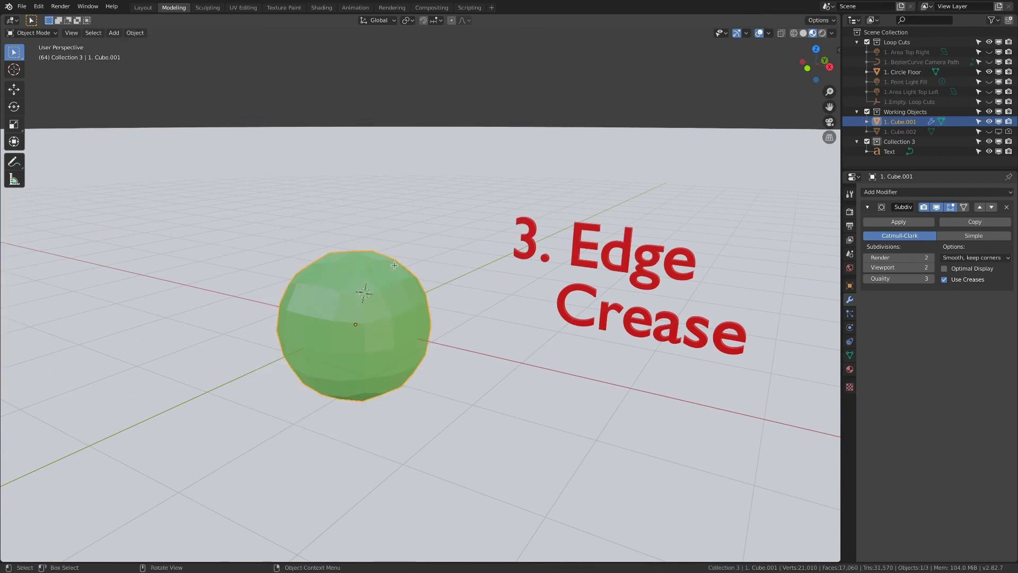
pyautogui.press('Tab')
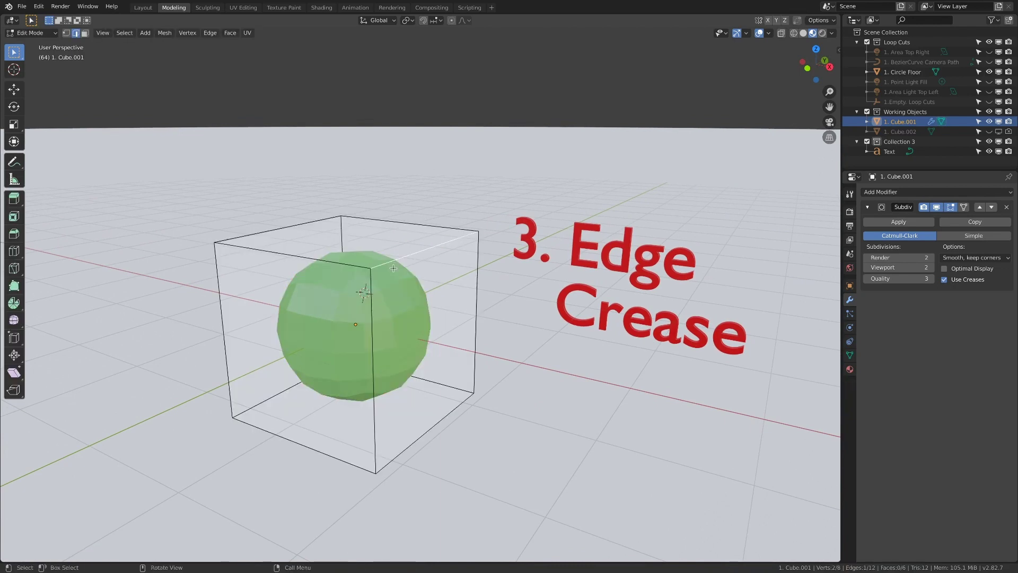
pyautogui.press('a')
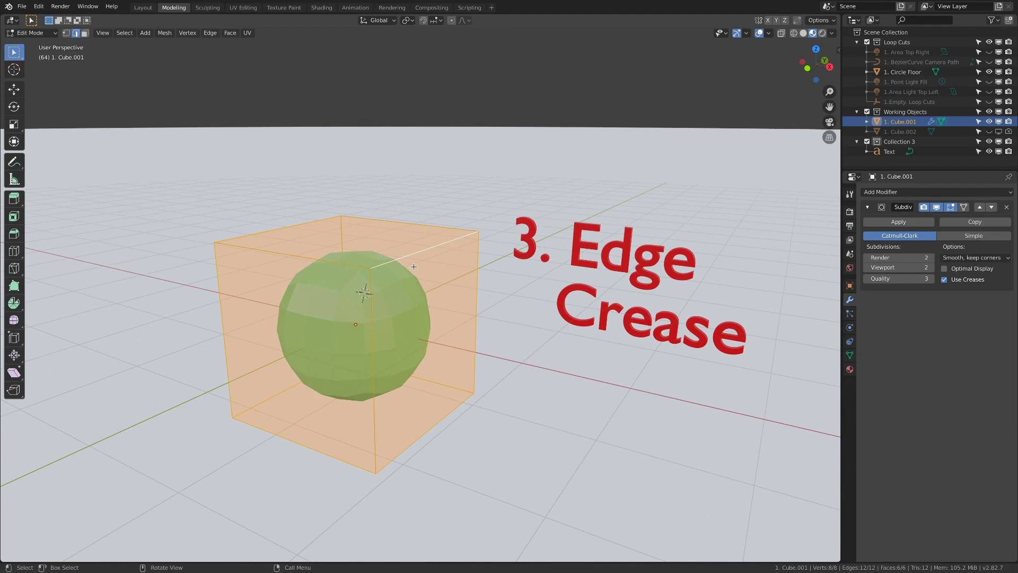
pyautogui.press('shift')
pyautogui.hotkey('shift', 'e')
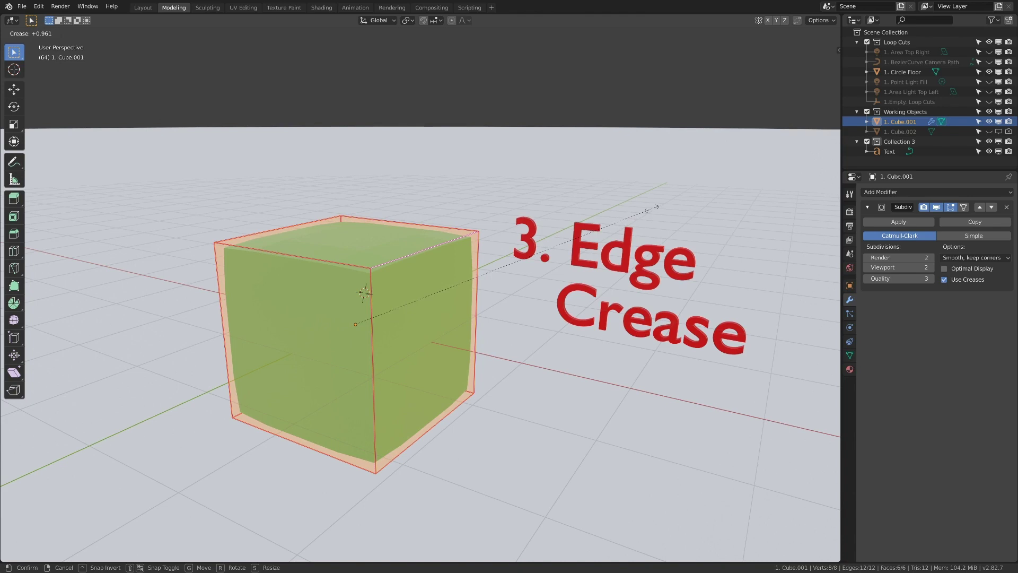
pyautogui.write('0.95')
# Step: Confirm the 0.95 crease on all edges and view the cube's front
pyautogui.press('Return')
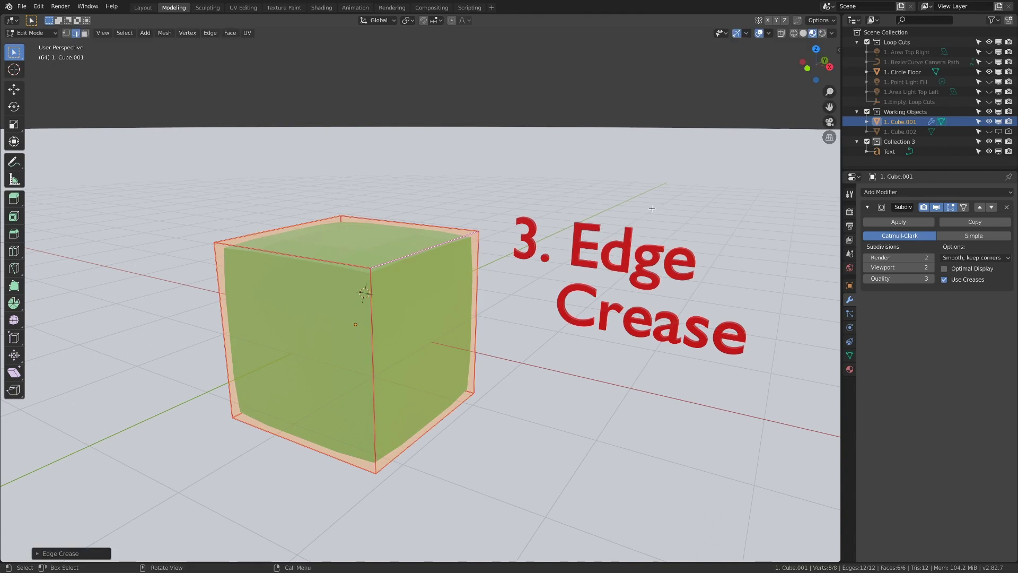
pyautogui.moveTo(396, 299); pyautogui.dragTo(424, 263, button='middle')
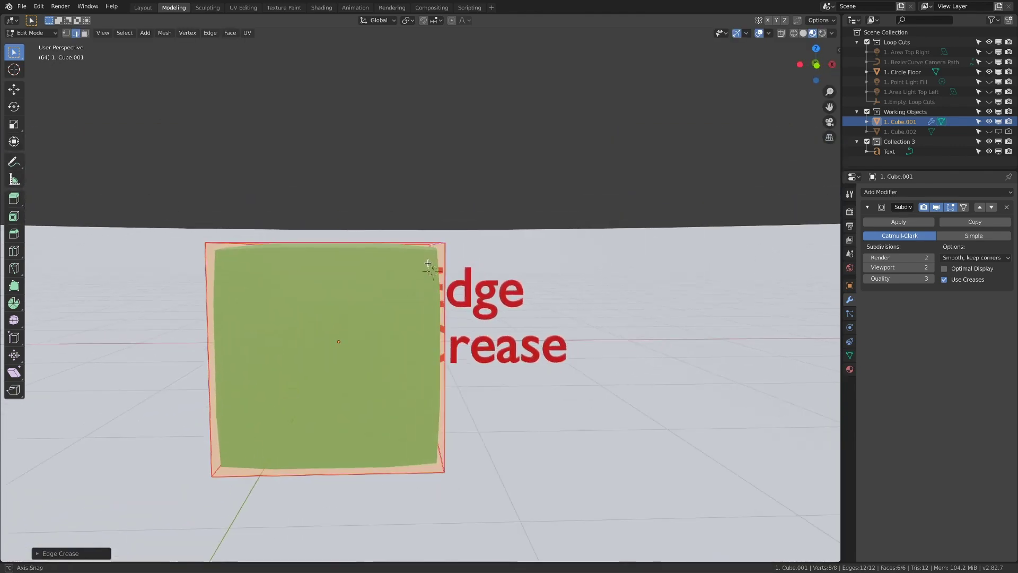
pyautogui.scroll(4, 421, 263)
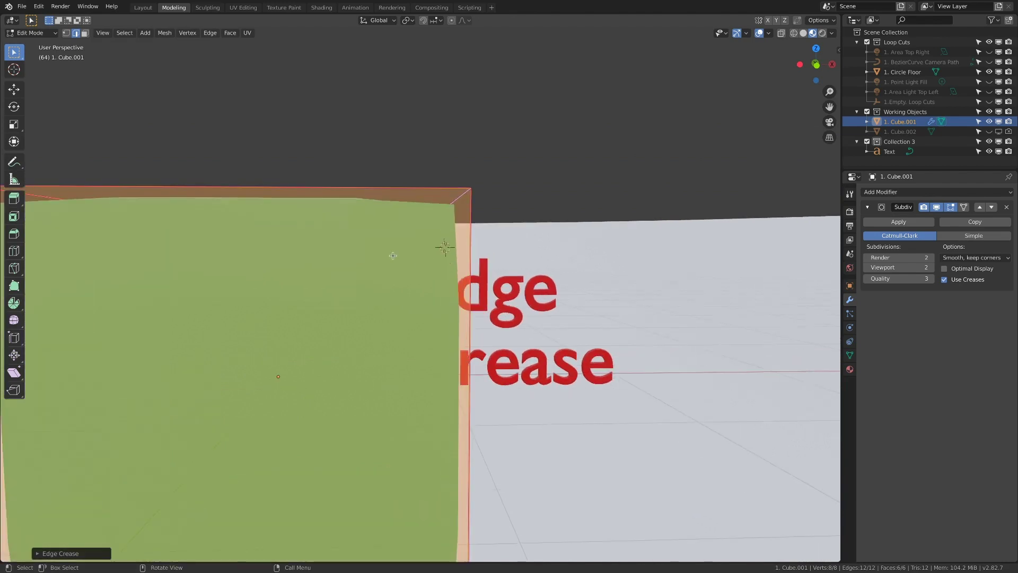
pyautogui.scroll(-2, 420, 222)
pyautogui.moveTo(420, 222); pyautogui.dragTo(382, 227, button='middle')
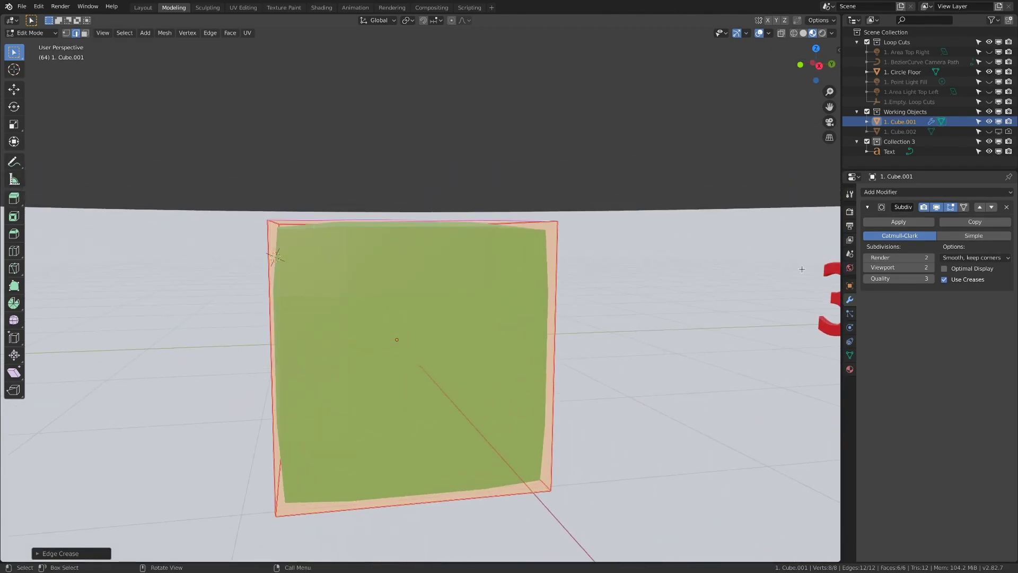
# Step: Try Subdivision viewport levels from 1 up to 6, then return to 2
pyautogui.click(867, 268)
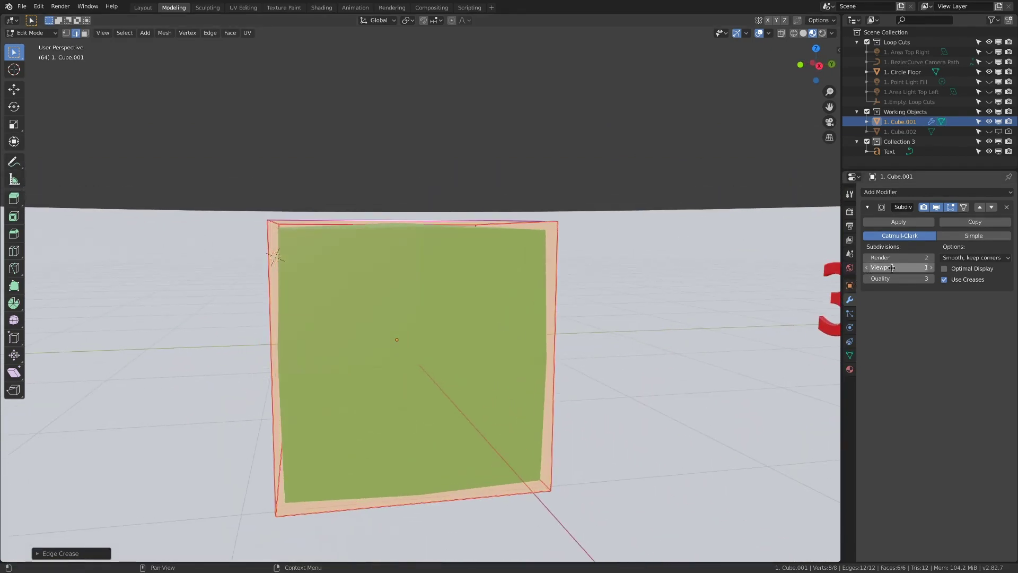
pyautogui.click(931, 268)
pyautogui.click(931, 268)
pyautogui.click(930, 267)
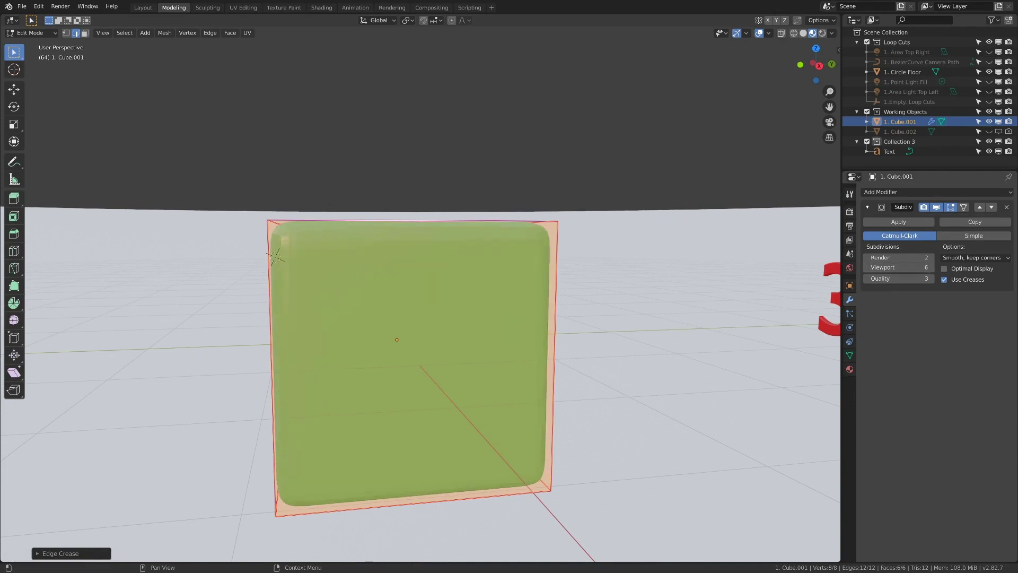
pyautogui.click(931, 267)
pyautogui.click(930, 267)
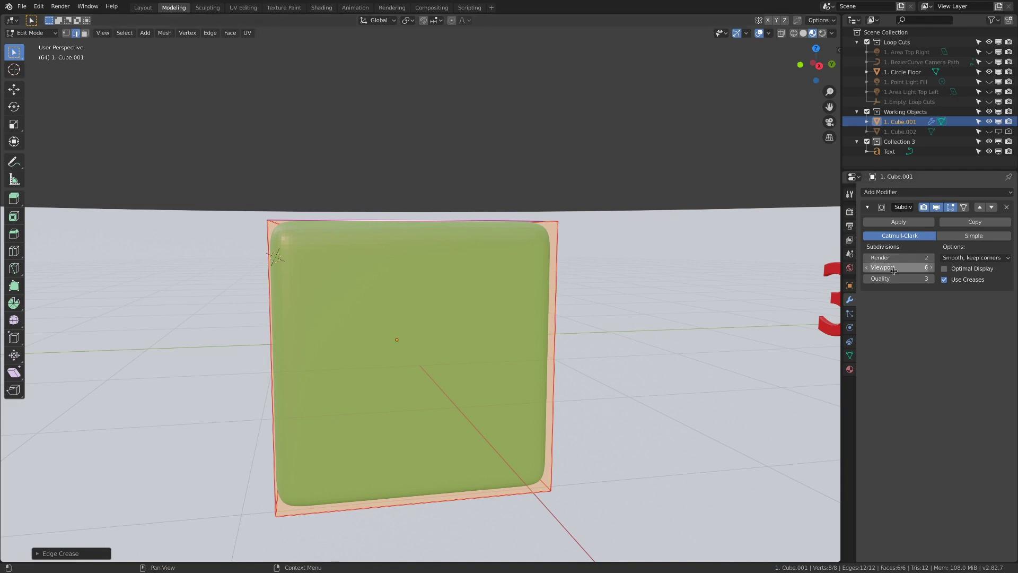
pyautogui.click(866, 267)
pyautogui.click(867, 267)
pyautogui.click(867, 268)
pyautogui.click(867, 267)
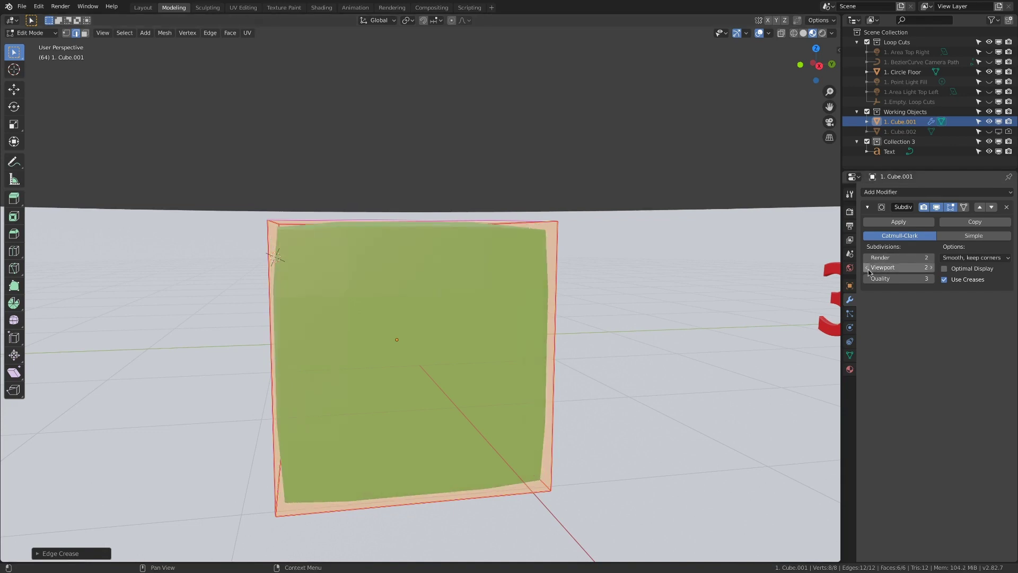
# Step: Return to Object Mode and set viewport subdivisions to 4 with Ctrl+4
pyautogui.moveTo(690, 297); pyautogui.dragTo(509, 272, button='middle')
pyautogui.press('Tab')
pyautogui.hotkey('ctrl', '4')
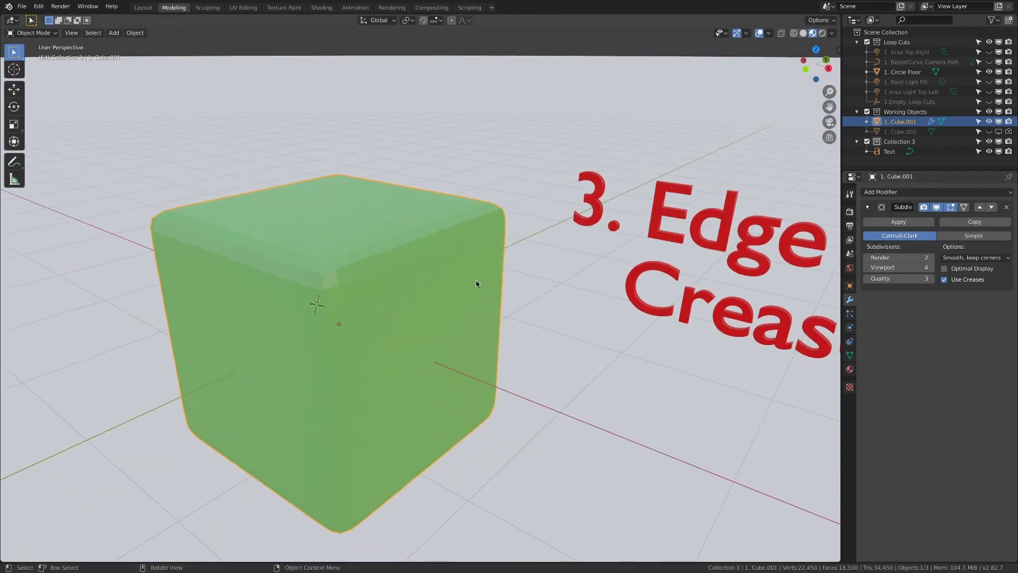
# Step: Re-enter Edit Mode and undo the subdivision level back to 2
pyautogui.moveTo(476, 284); pyautogui.dragTo(491, 280, button='middle')
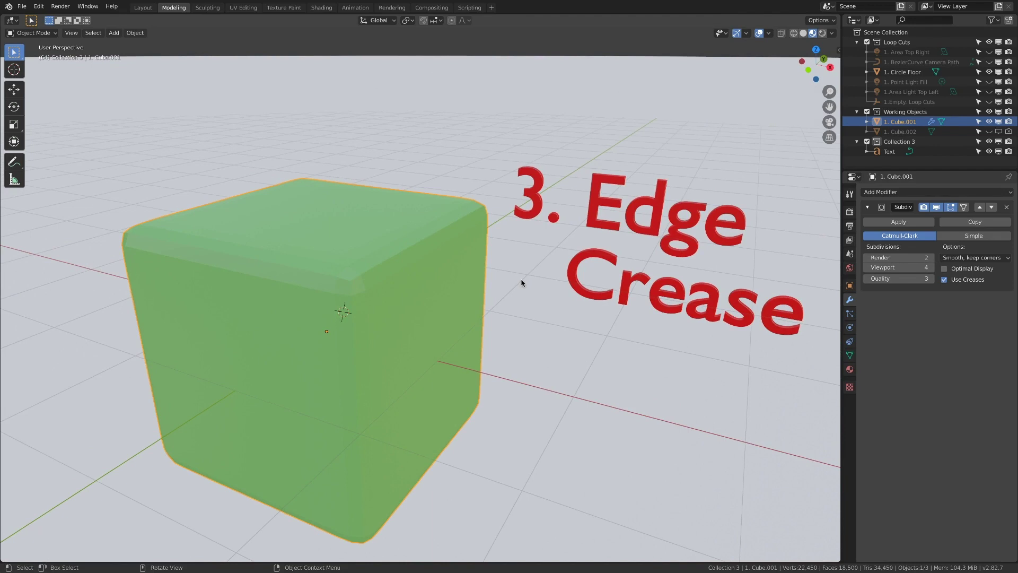
pyautogui.press('Tab')
pyautogui.hotkey('ctrl', 'z')
pyautogui.hotkey('ctrl', 'z')
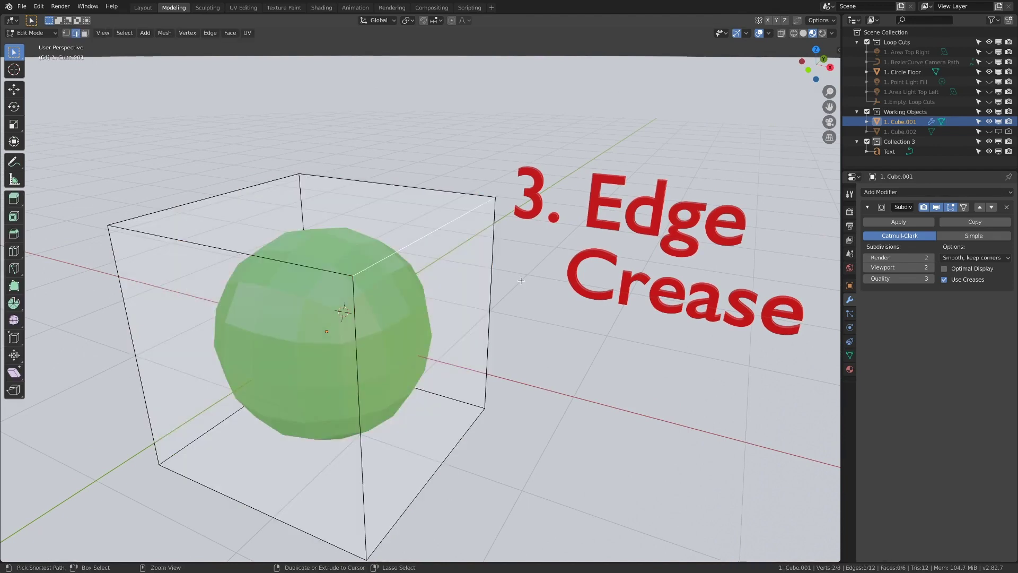
pyautogui.moveTo(521, 280); pyautogui.dragTo(459, 286, button='middle')
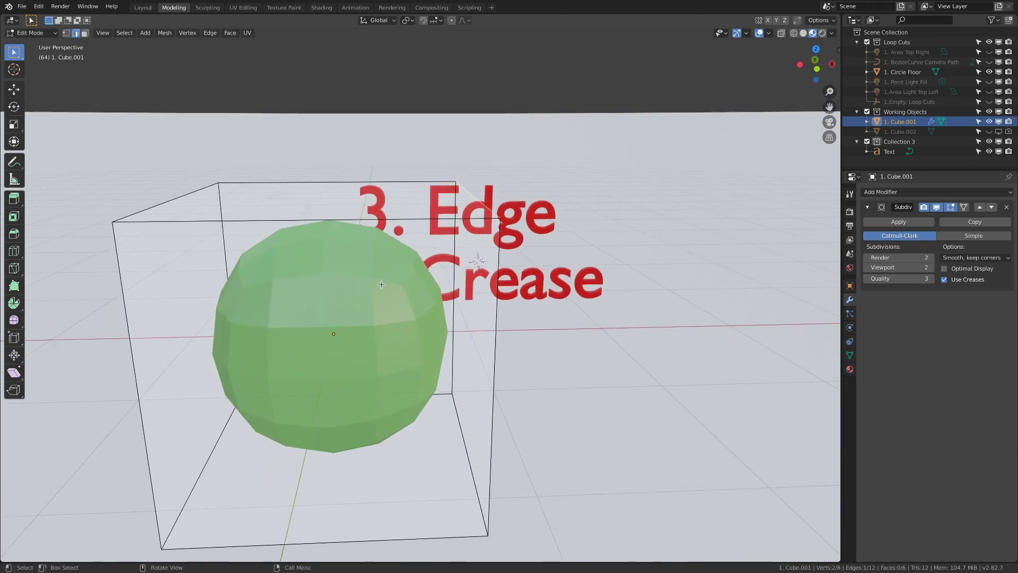
# Step: Select all edges except the top-left one and crease them fully at 1.000
pyautogui.press('a')
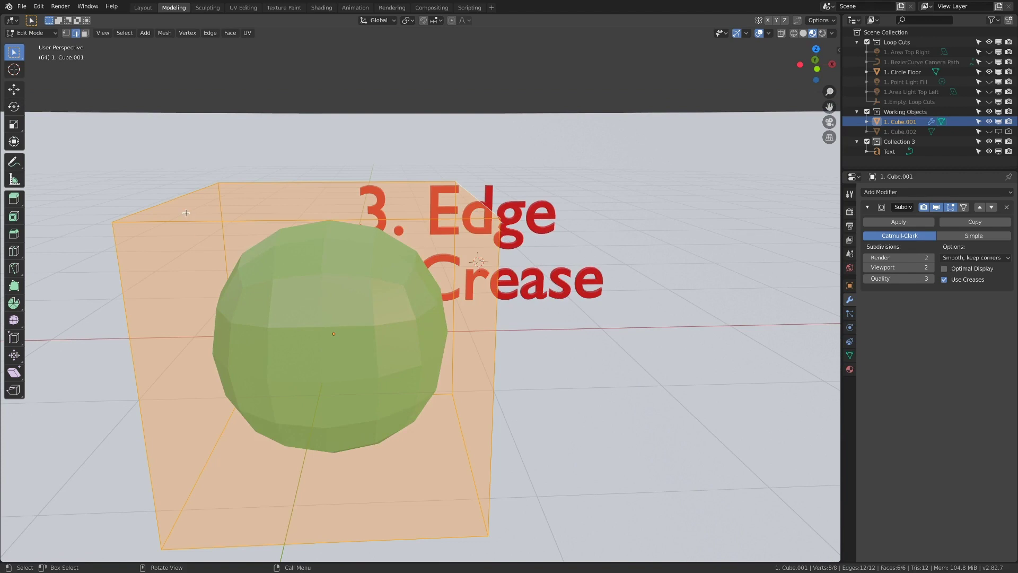
pyautogui.keyDown('shift'); pyautogui.click(160, 204); pyautogui.keyUp('shift')
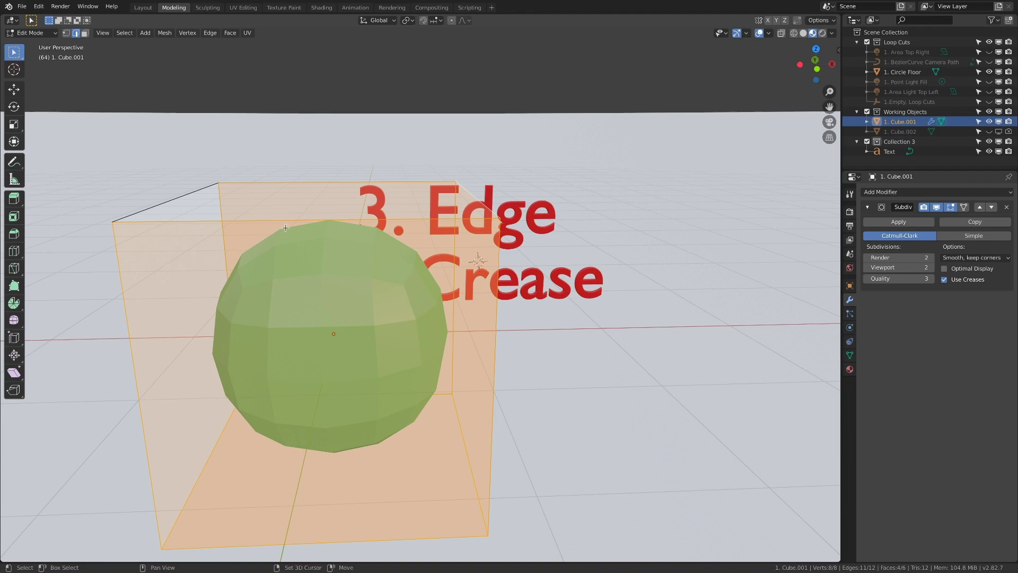
pyautogui.hotkey('shift', 'e')
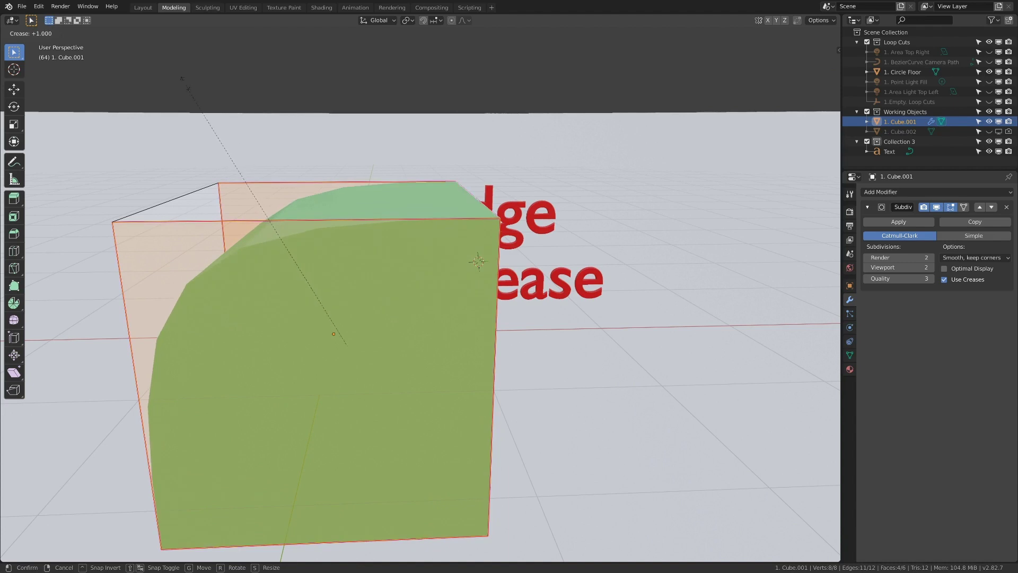
pyautogui.click(215, 130)
# Step: Set the Subdivision modifier's viewport level to 3 and inspect the cube from several angles
pyautogui.click(899, 267)
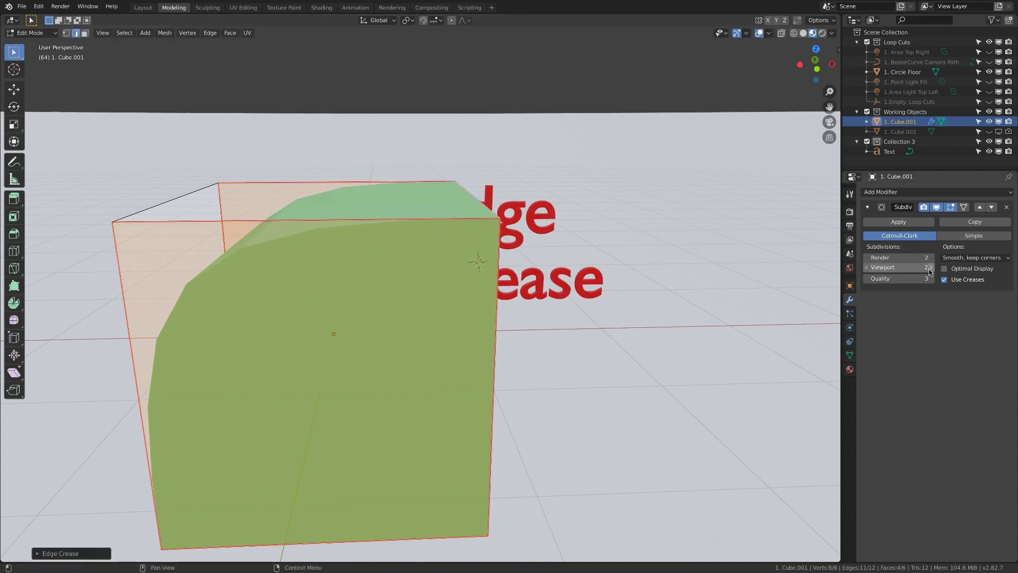
pyautogui.write('3')
pyautogui.press('Return')
pyautogui.moveTo(392, 305); pyautogui.dragTo(557, 299, button='middle')
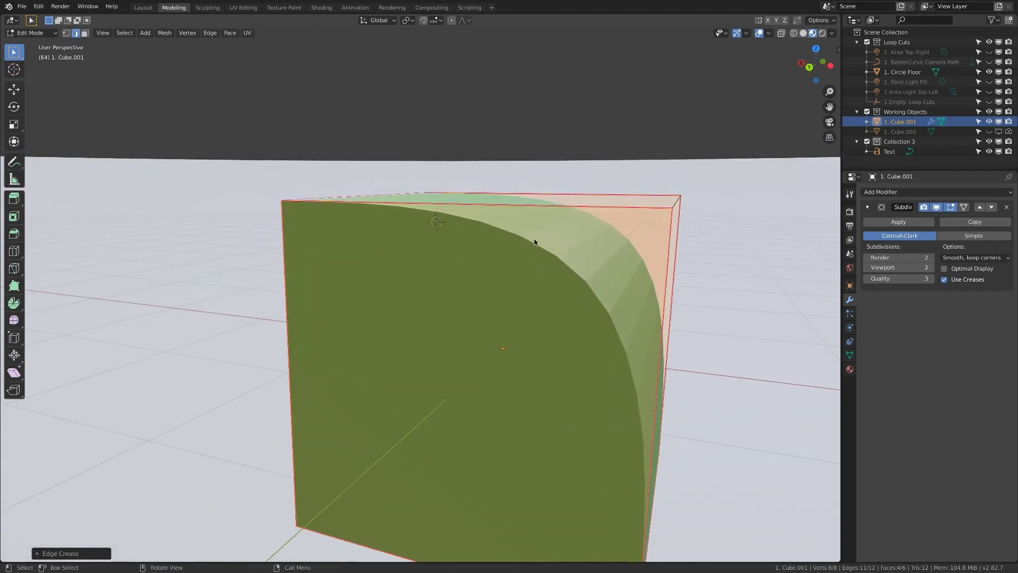
pyautogui.moveTo(646, 397); pyautogui.dragTo(434, 331, button='middle')
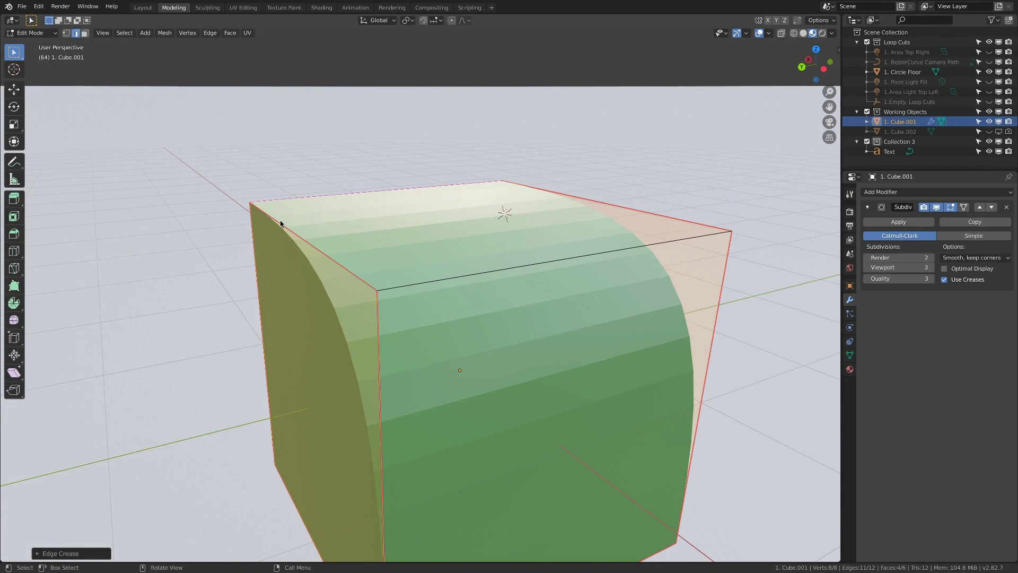
pyautogui.moveTo(292, 234); pyautogui.dragTo(377, 231, button='middle')
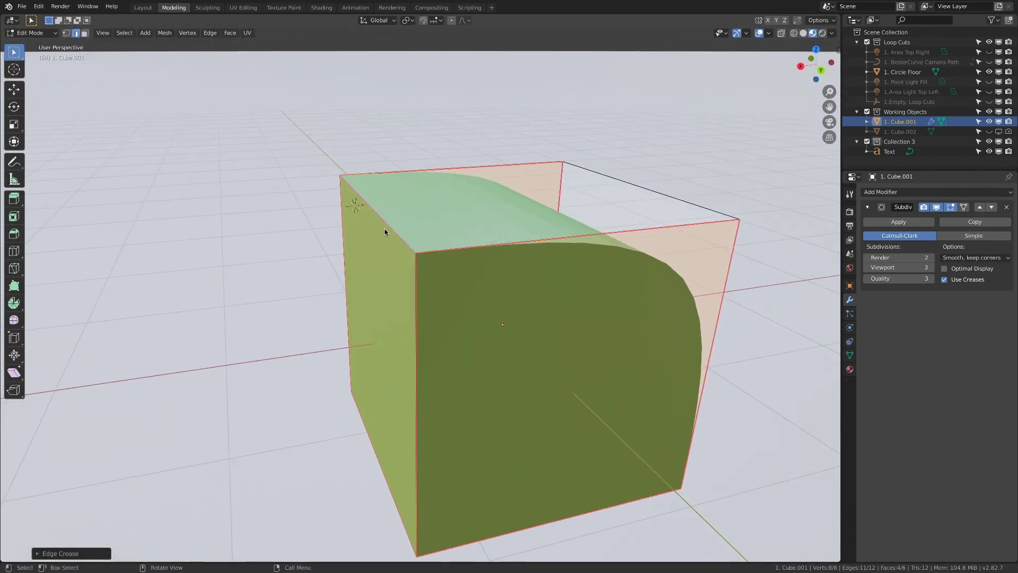
# Step: Select only the top-left edge and lower its crease with a negative Shift+E value
pyautogui.press('a')
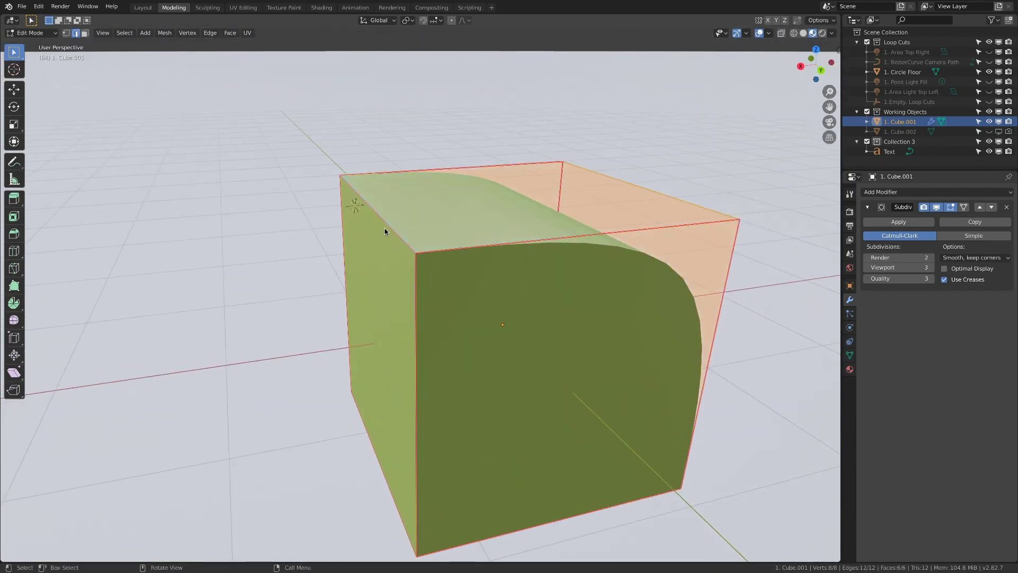
pyautogui.hotkey('alt', 'a')
pyautogui.click(383, 221)
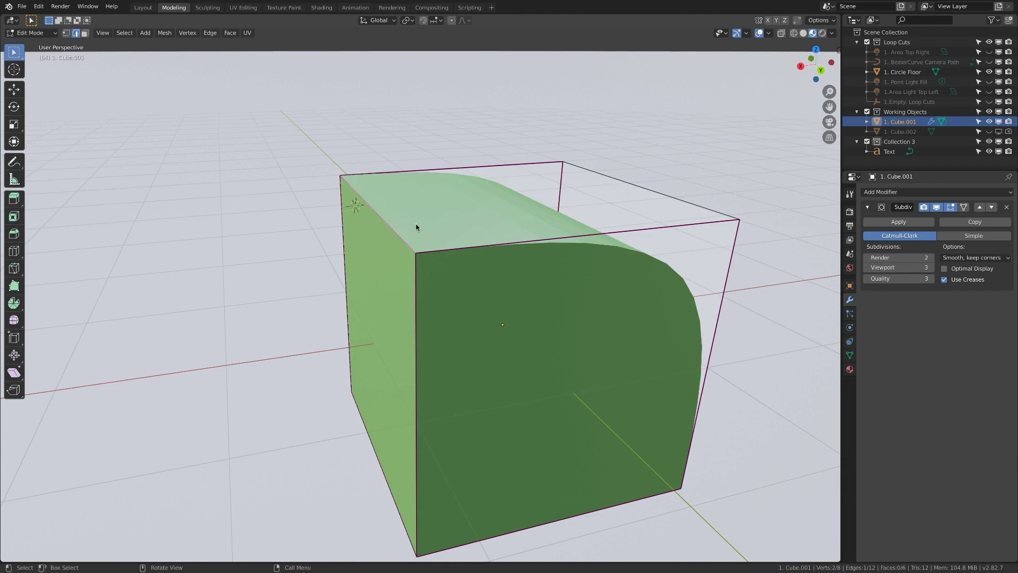
pyautogui.moveTo(417, 226); pyautogui.dragTo(407, 225, button='middle')
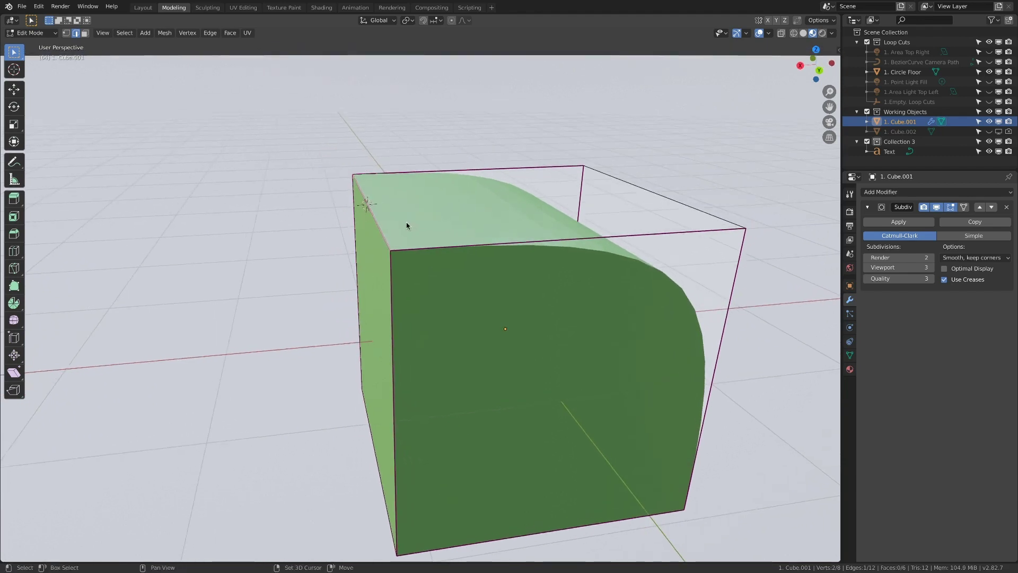
pyautogui.hotkey('shift', 'e')
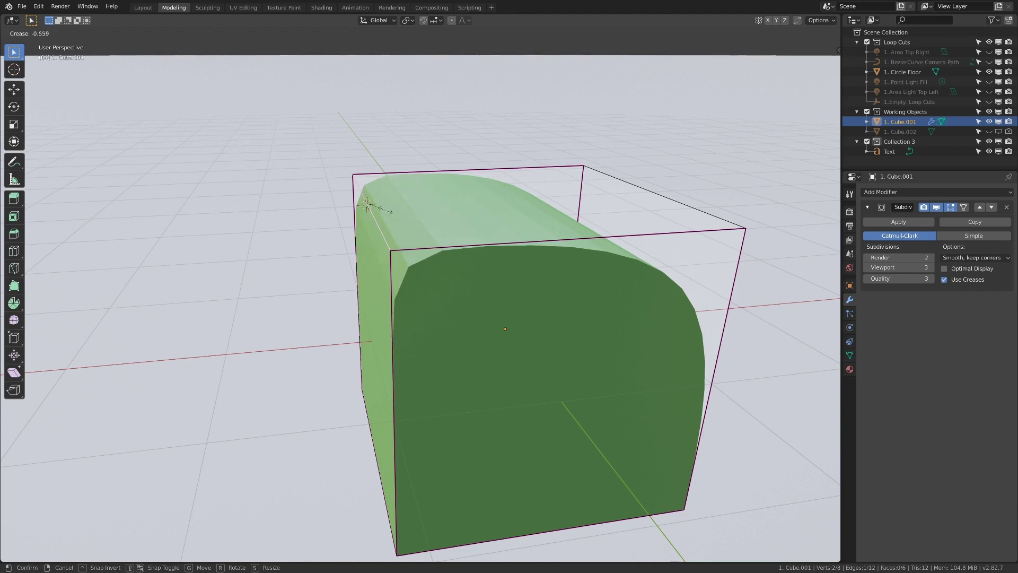
pyautogui.click(386, 212)
# Step: Select the front-top edge and lower its crease the same way
pyautogui.moveTo(416, 261); pyautogui.dragTo(414, 269, button='middle')
pyautogui.moveTo(379, 270); pyautogui.dragTo(391, 268, button='middle')
pyautogui.click(392, 267)
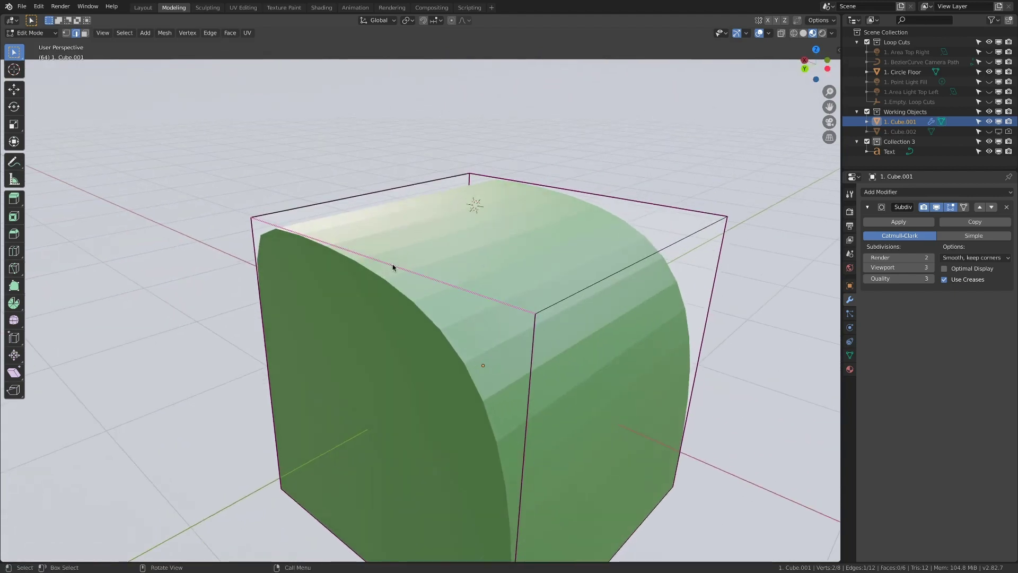
pyautogui.moveTo(487, 259); pyautogui.dragTo(573, 233, button='middle')
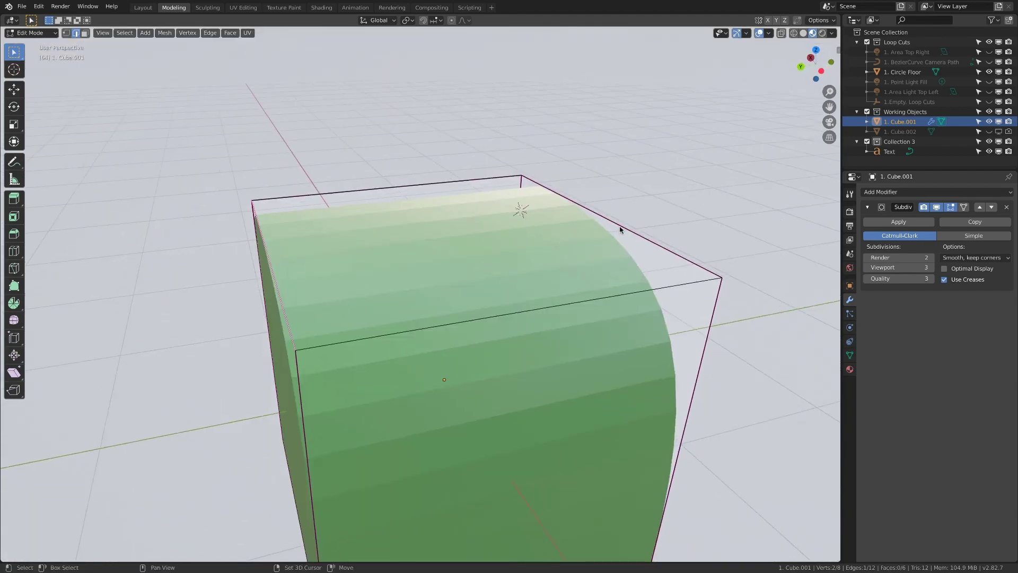
pyautogui.hotkey('shift', 'e')
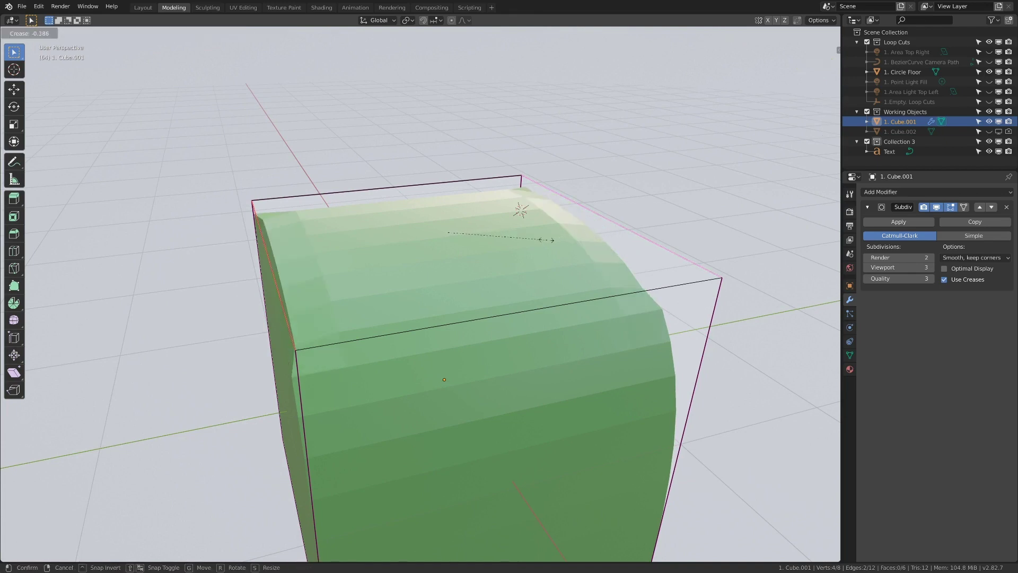
pyautogui.click(520, 242)
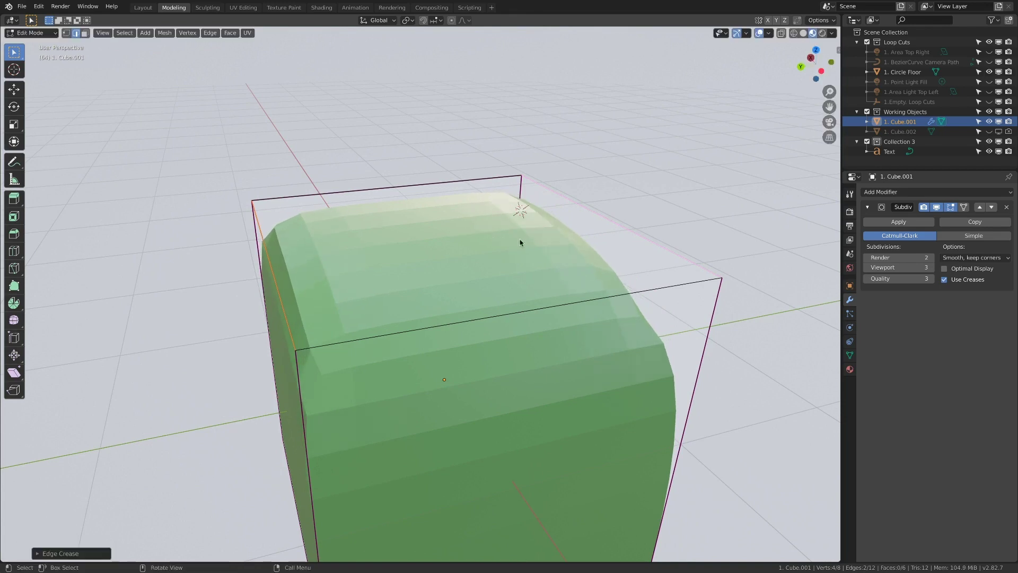
# Step: Raise the Subdivision viewport level one step and check the cube's shape from the sides
pyautogui.moveTo(677, 301); pyautogui.dragTo(587, 288, button='middle')
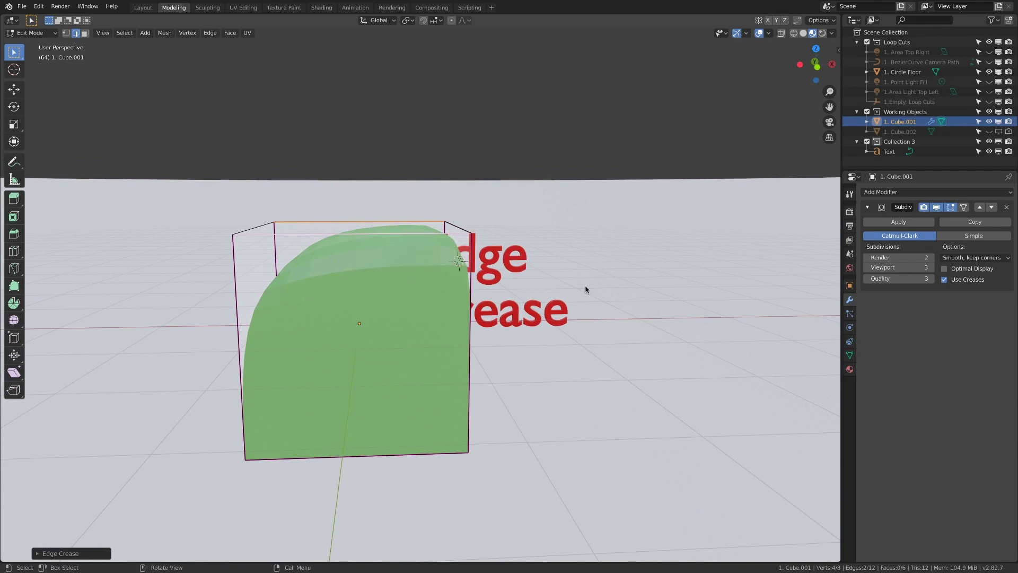
pyautogui.click(931, 268)
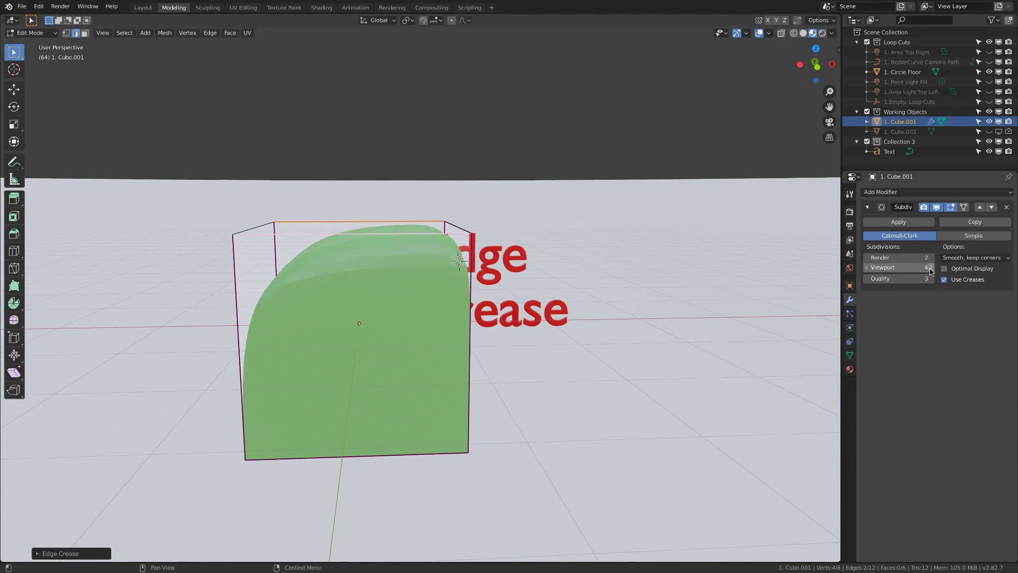
pyautogui.moveTo(774, 305); pyautogui.dragTo(709, 318, button='middle')
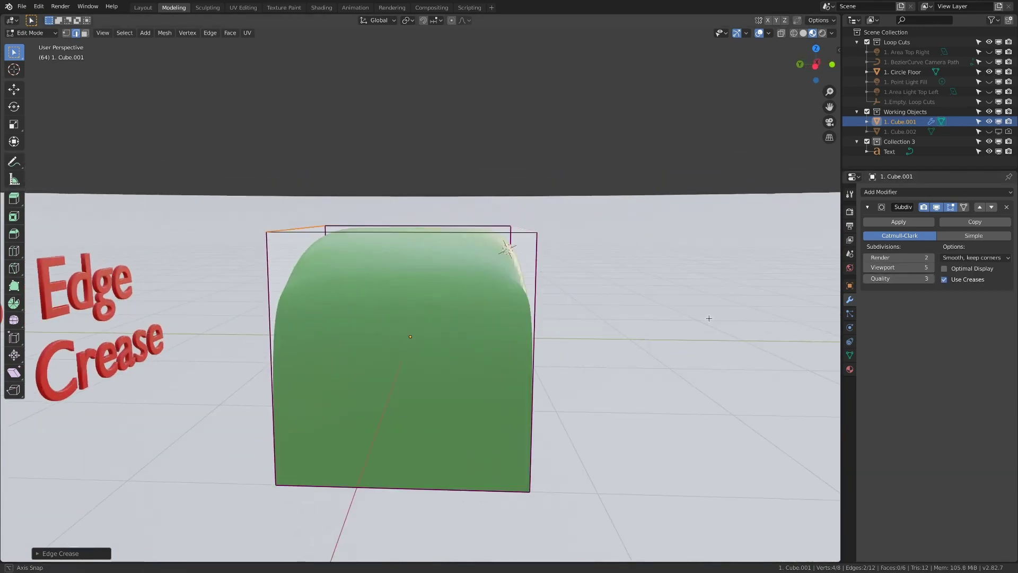
pyautogui.moveTo(591, 323); pyautogui.dragTo(561, 326, button='middle')
pyautogui.moveTo(485, 330); pyautogui.dragTo(557, 336, button='middle')
pyautogui.scroll(2, 470, 320)
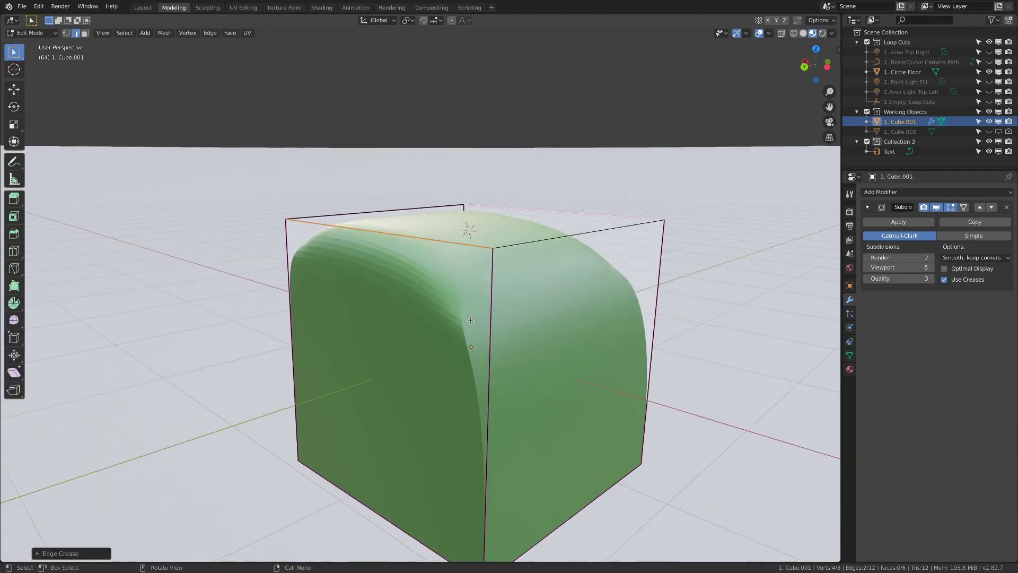
# Step: With all geometry selected, apply Smooth Faces shading and return to Object Mode
pyautogui.press('a')
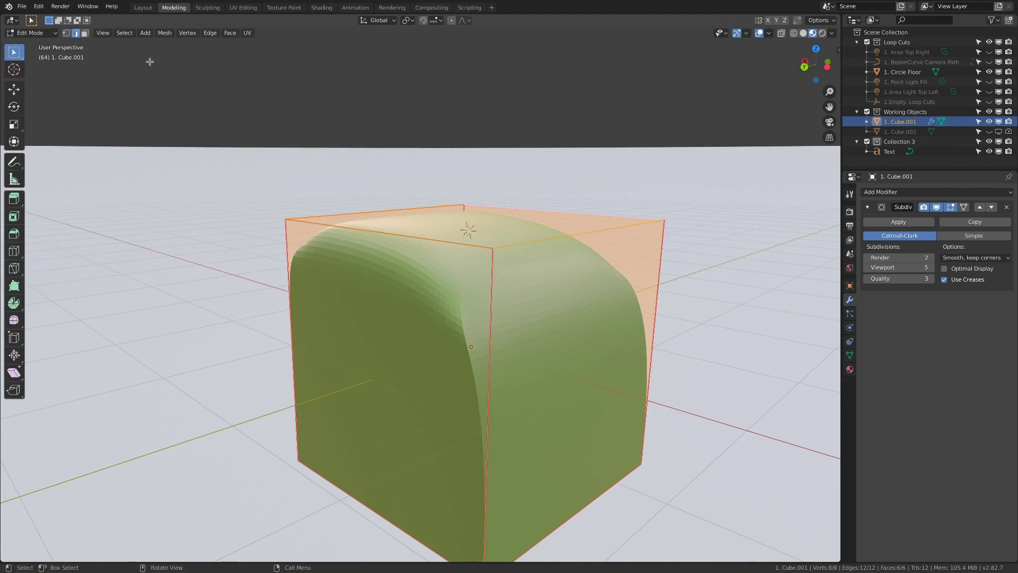
pyautogui.click(166, 34)
pyautogui.hotkey('shift', 'd')
pyautogui.press('Escape')
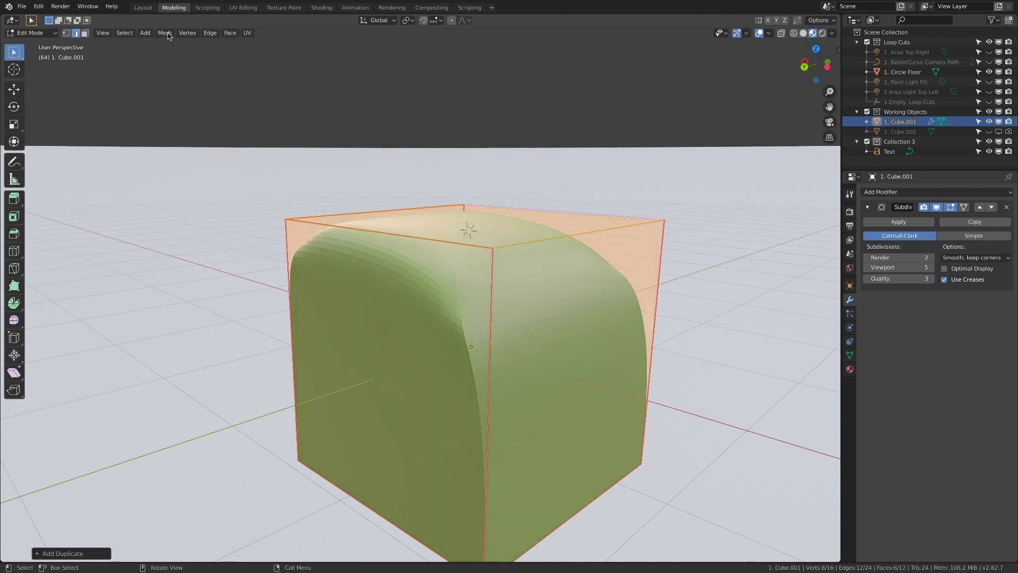
pyautogui.hotkey('ctrl', 'z')
pyautogui.click(165, 33)
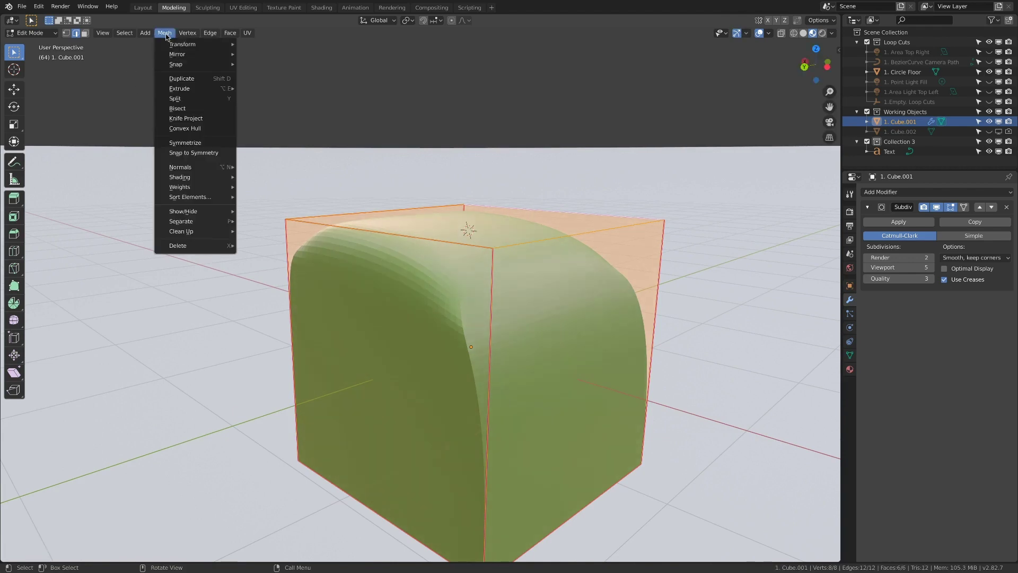
pyautogui.moveTo(206, 179)
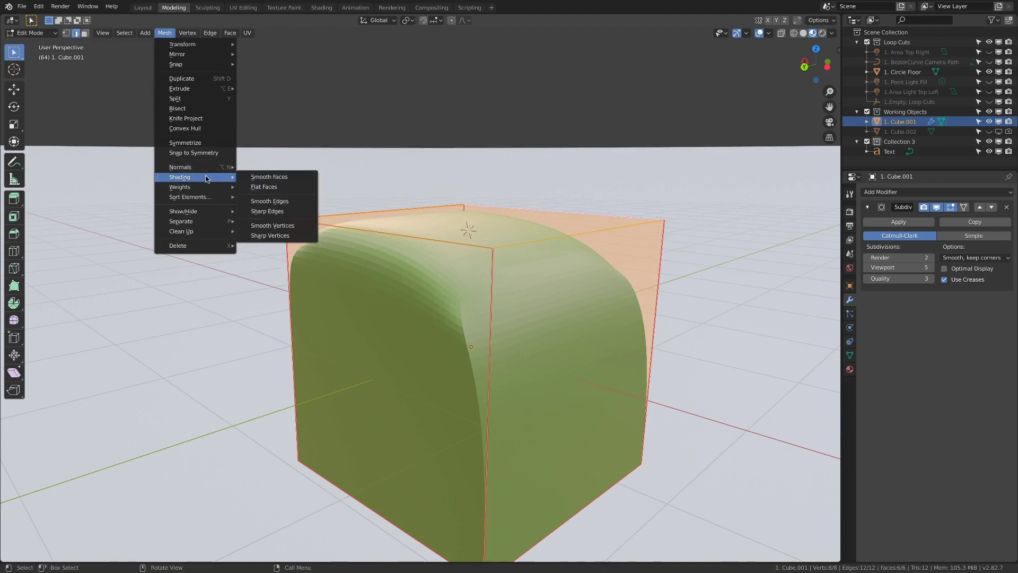
pyautogui.click(263, 177)
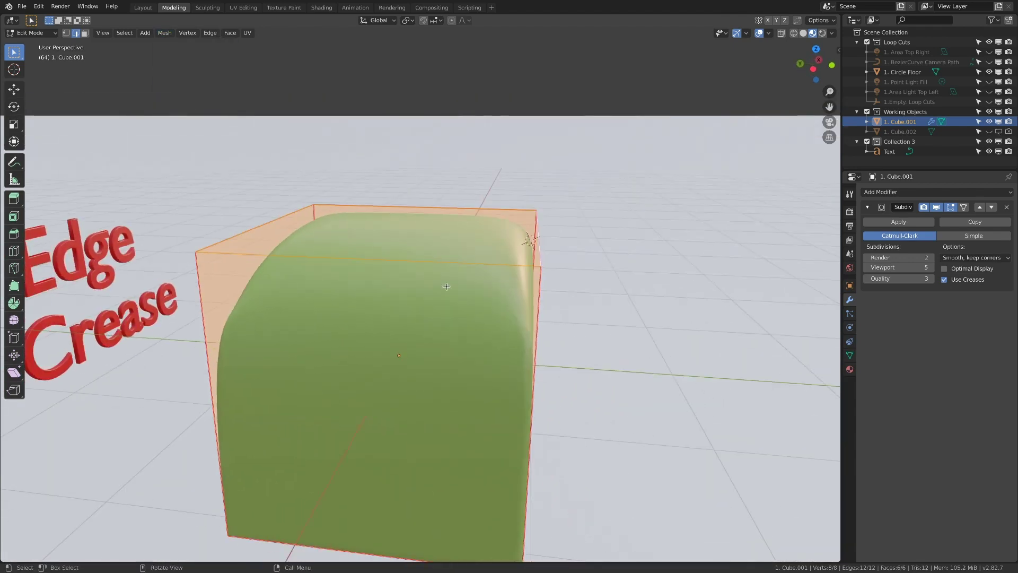
pyautogui.press('Tab')
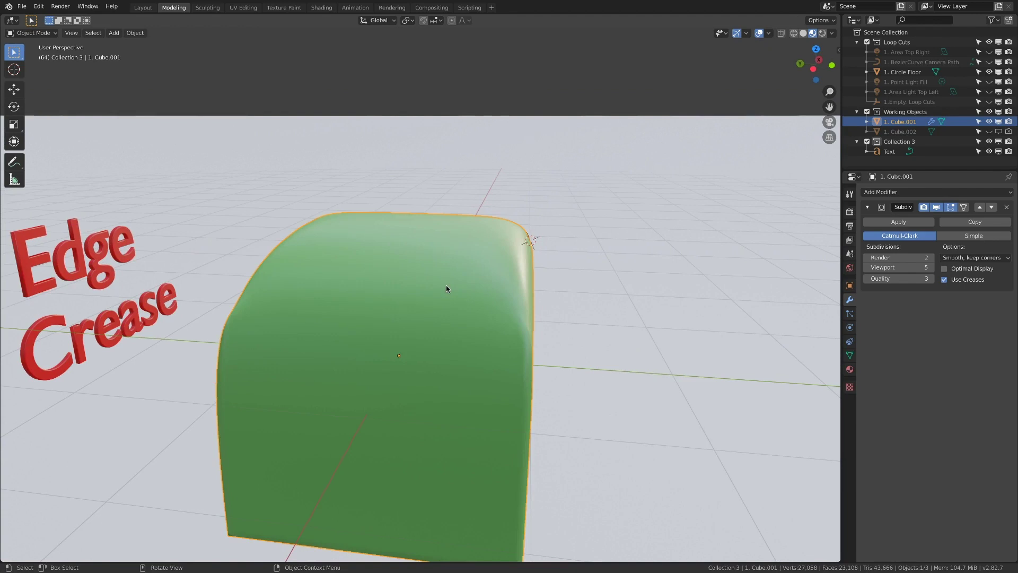
pyautogui.moveTo(448, 289); pyautogui.dragTo(313, 297, button='middle')
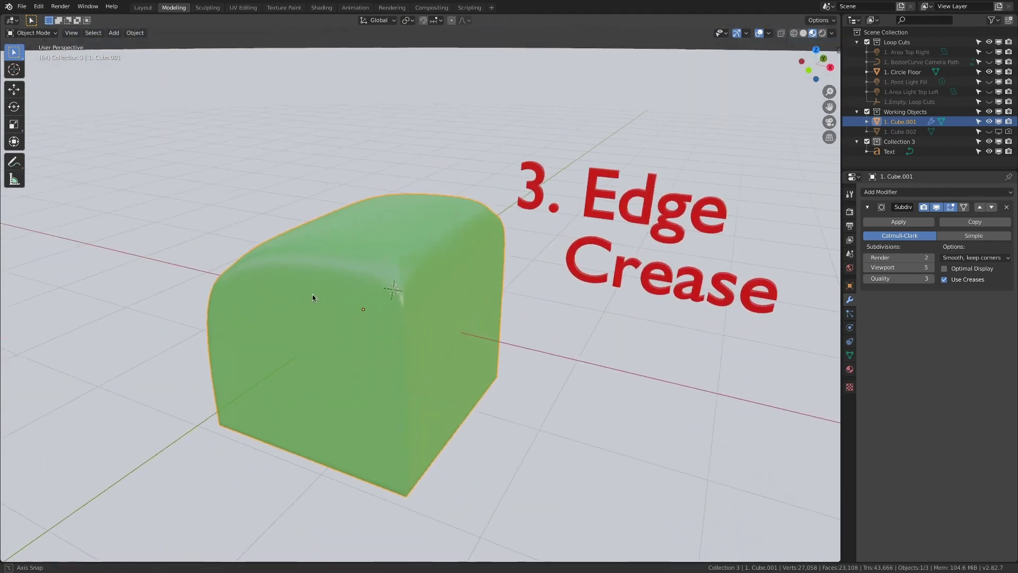
# Step: Enter Edit Mode to show the cage around the smooth, partly creased cube and orbit it
pyautogui.scroll(2, 405, 290)
pyautogui.press('Tab')
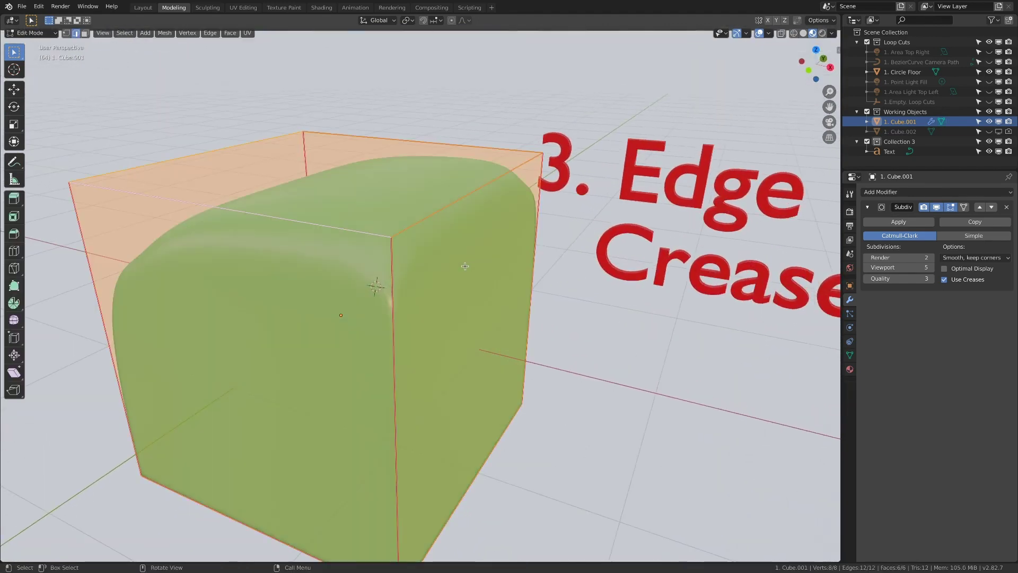
pyautogui.moveTo(452, 266); pyautogui.dragTo(477, 265, button='middle')
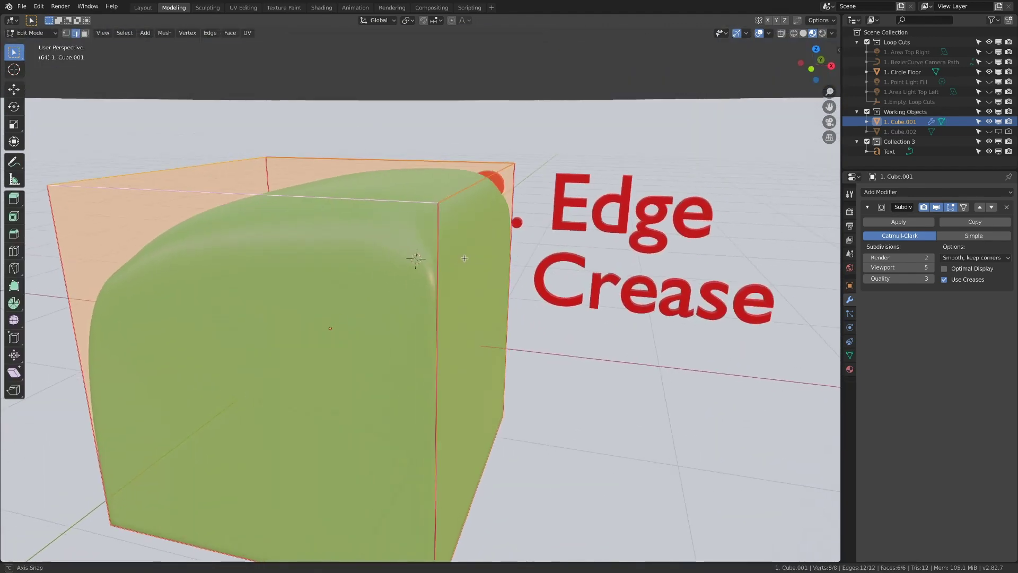